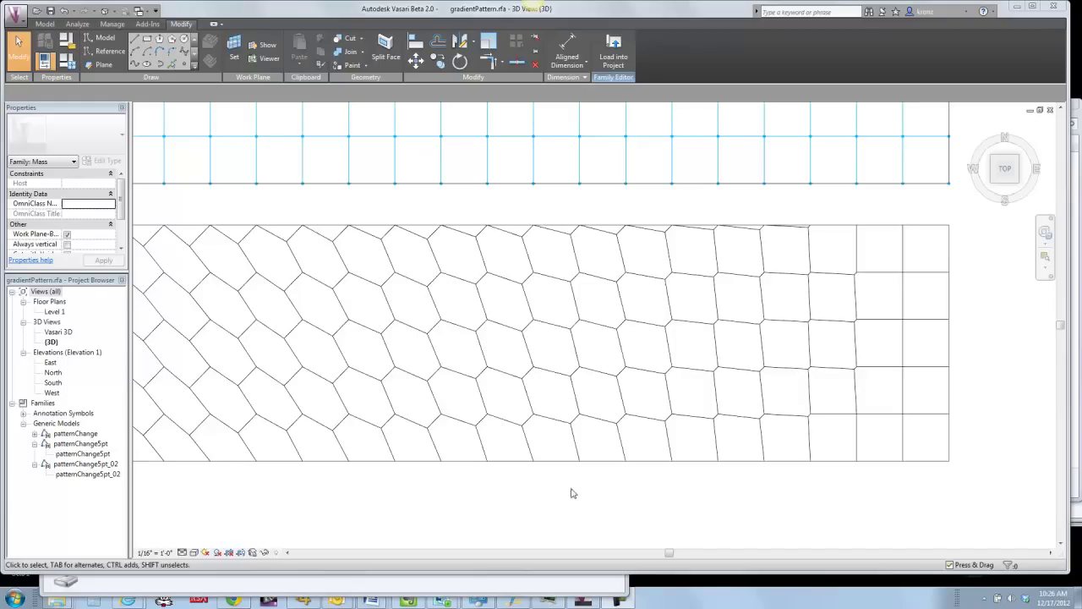
Orbit the gradientPattern model, then frame both pattern panels in a straight top-down view.
scroll(553, 490, down, 1)
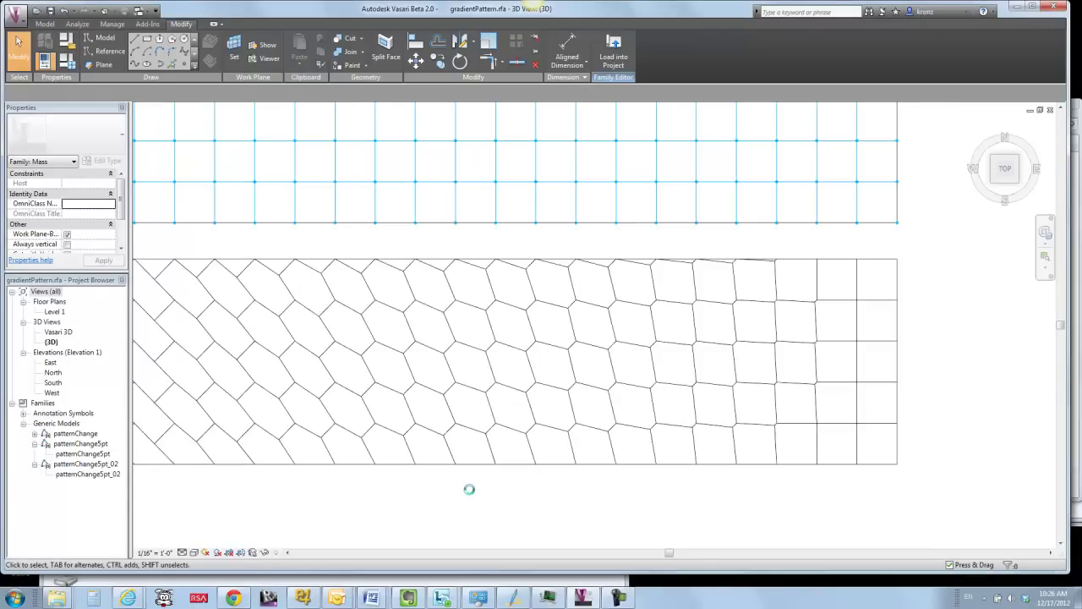
scroll(469, 489, down, 1)
mouse_move(464, 494)
shift+middle_down()
mouse_move(519, 478)
mouse_move(507, 500)
shift+middle_up()
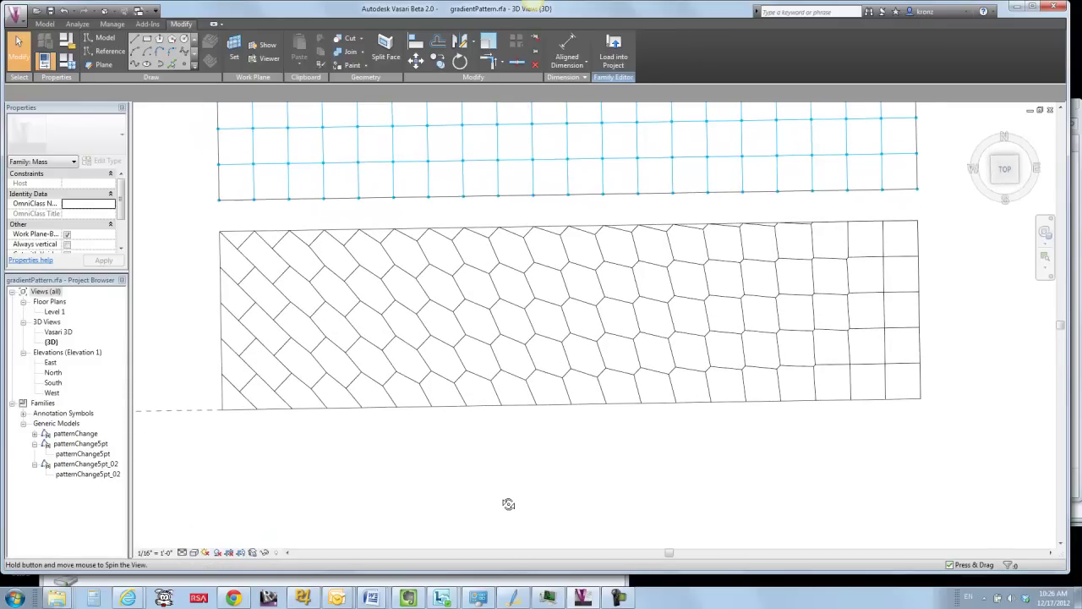
shift+middle_drag(573, 471, 610, 359)
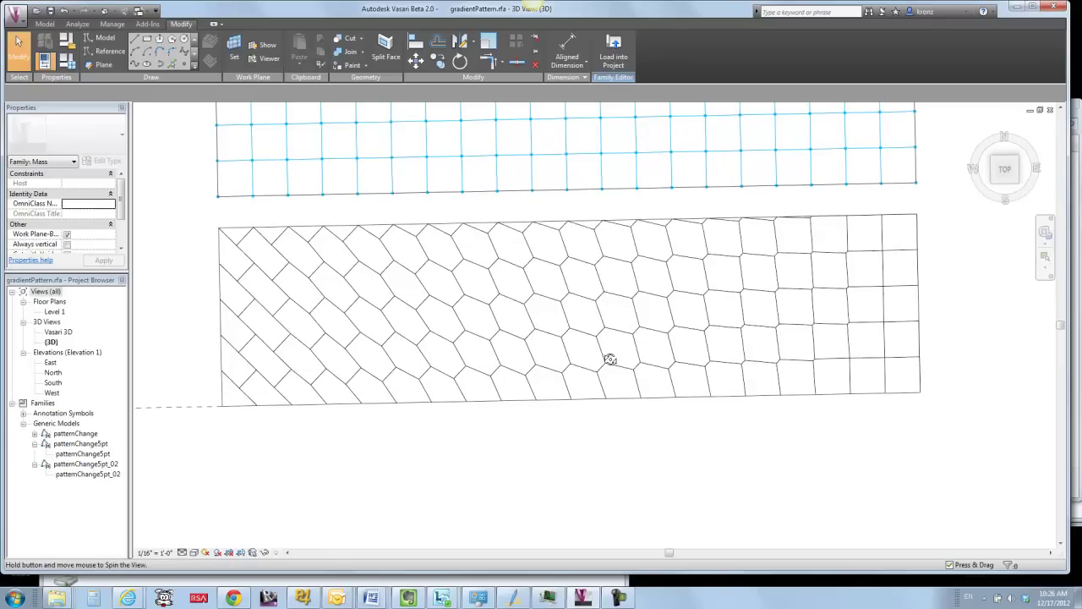
shift+middle_drag(610, 359, 603, 355)
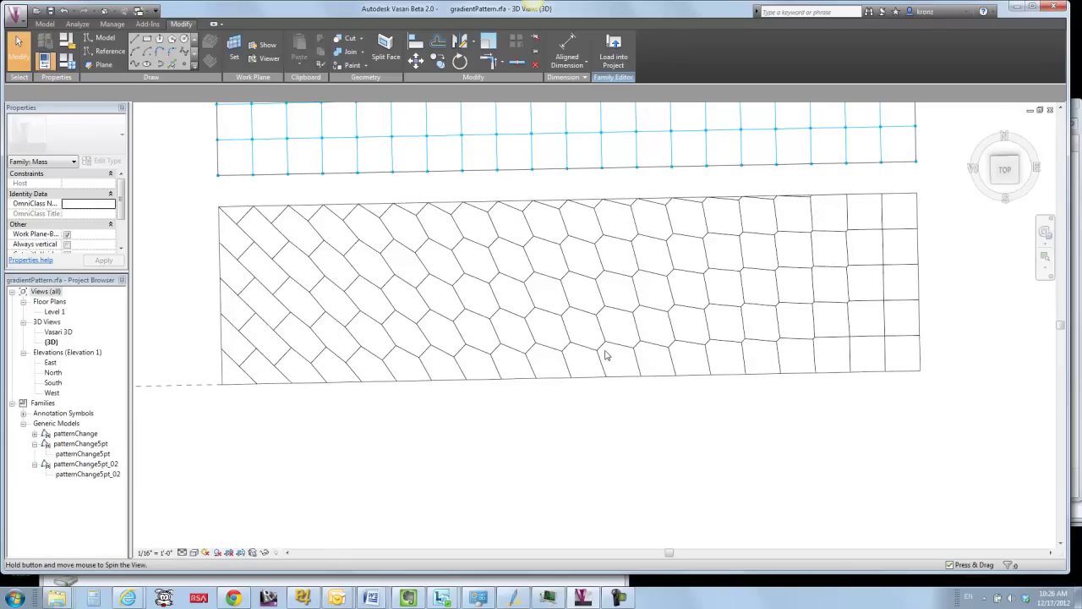
click(1012, 171)
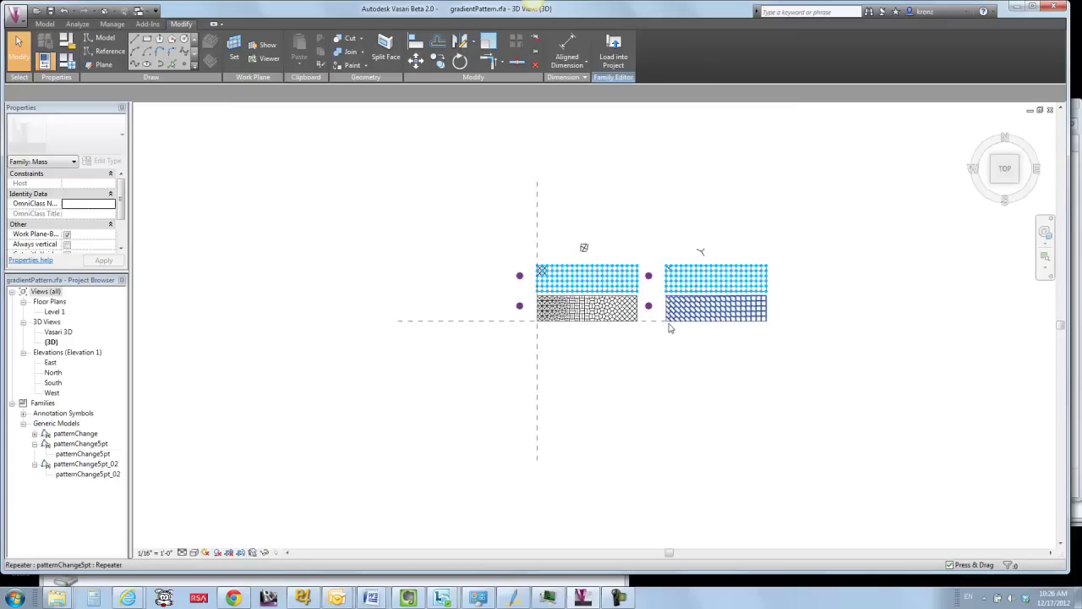
scroll(669, 328, up, 5)
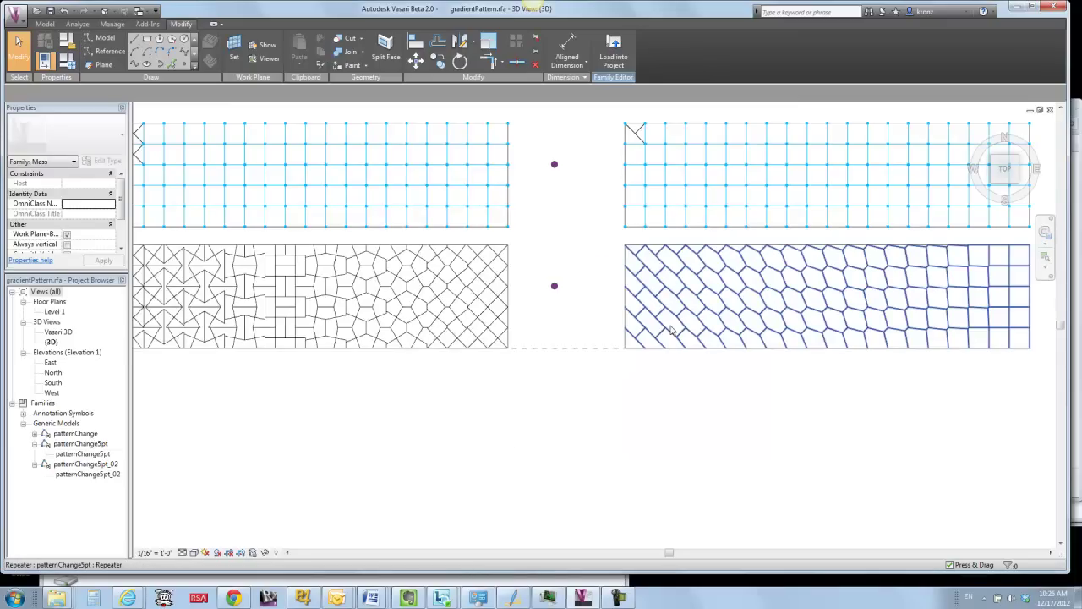
mouse_move(502, 401)
middle_down()
mouse_move(613, 428)
mouse_move(610, 466)
middle_up()
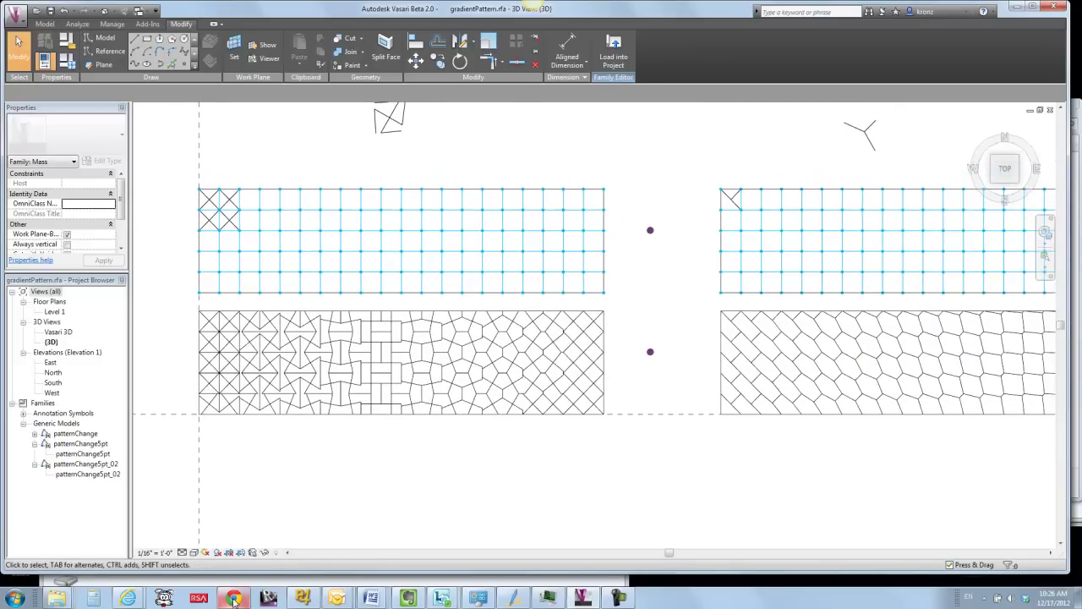
Browse designcoding's 'Parquet Deformation Manually' examples in Chrome, then return to Vasari.
mouse_move(233, 598)
click(231, 550)
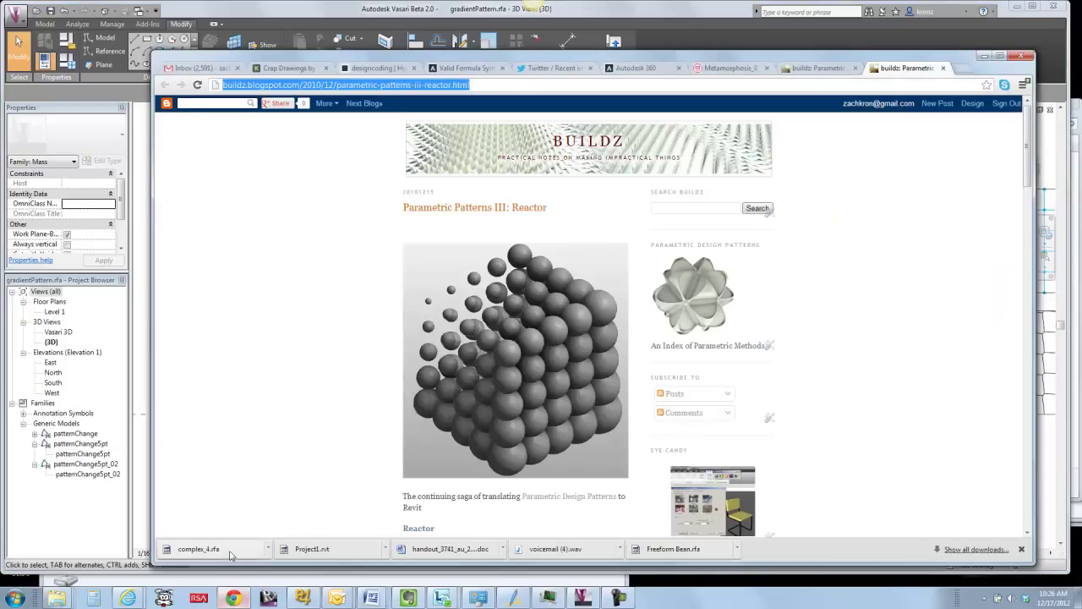
click(372, 68)
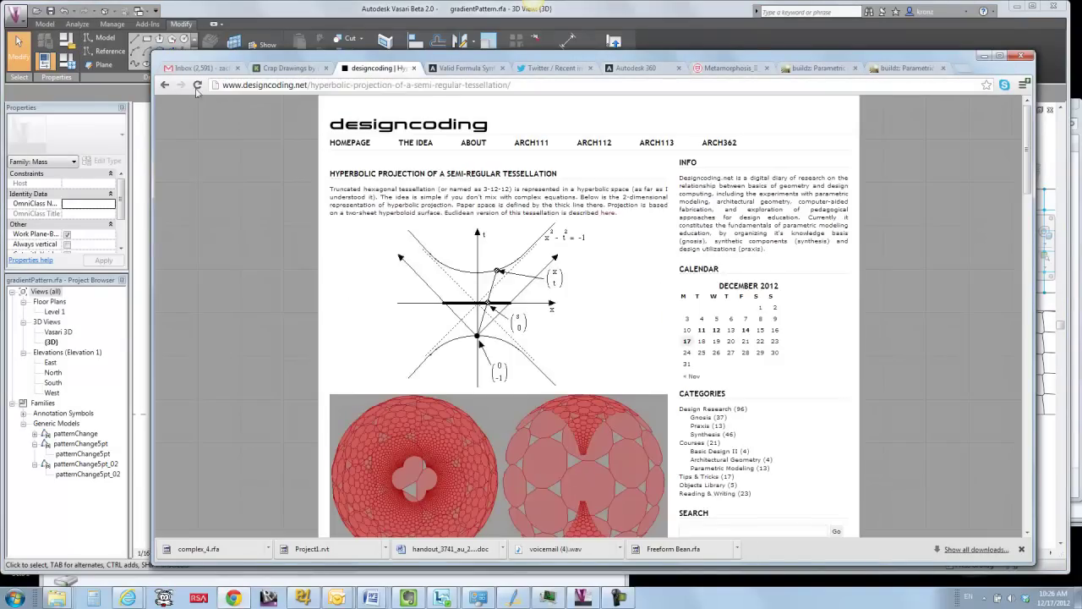
click(165, 85)
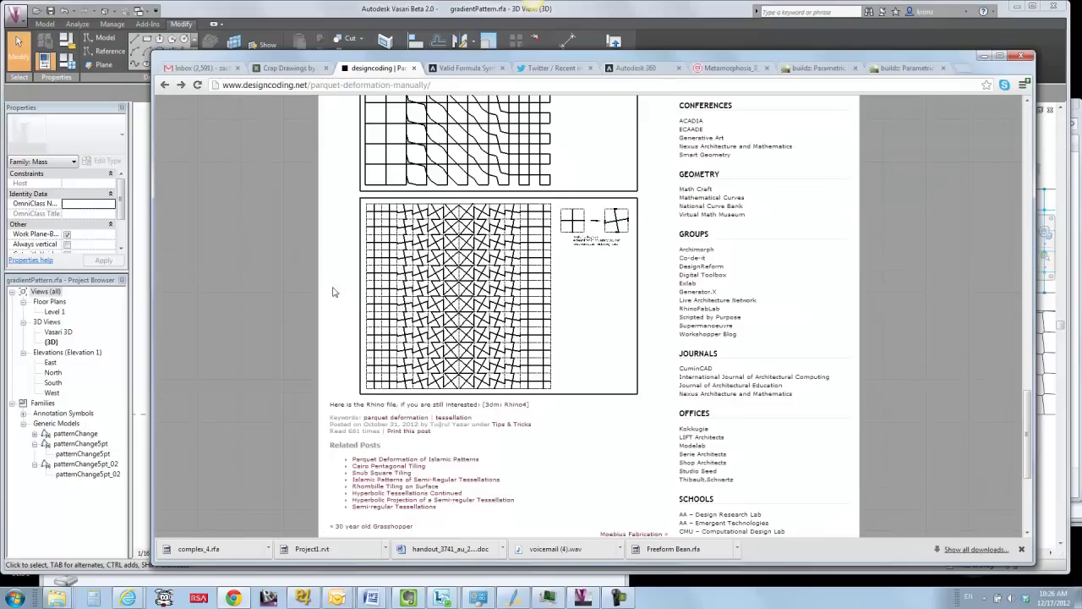
scroll(301, 279, down, 1)
scroll(301, 279, down, 3)
scroll(309, 426, up, 10)
scroll(309, 426, up, 5)
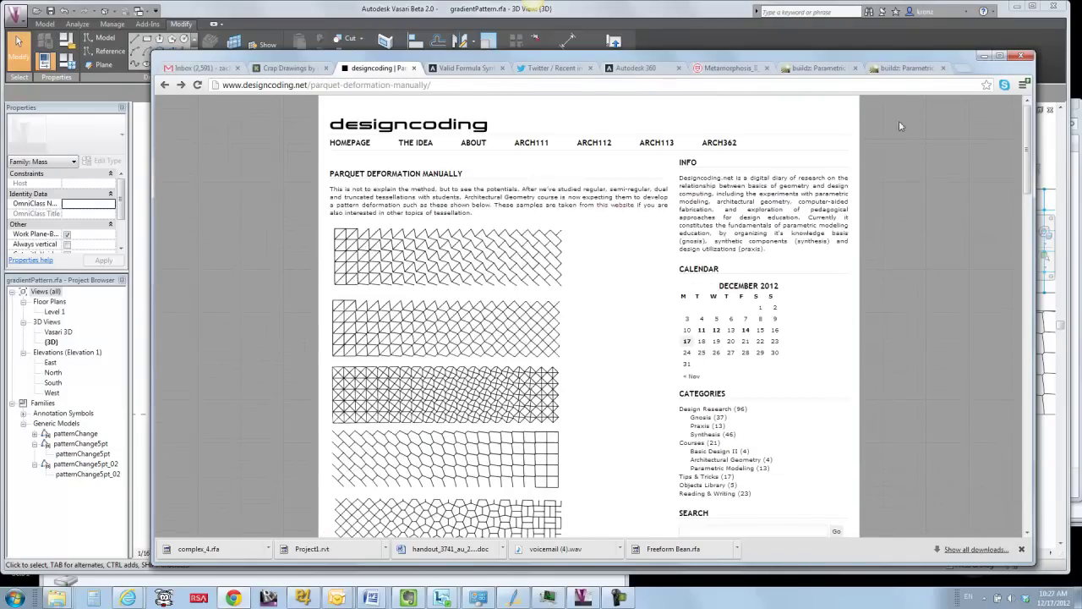
click(709, 26)
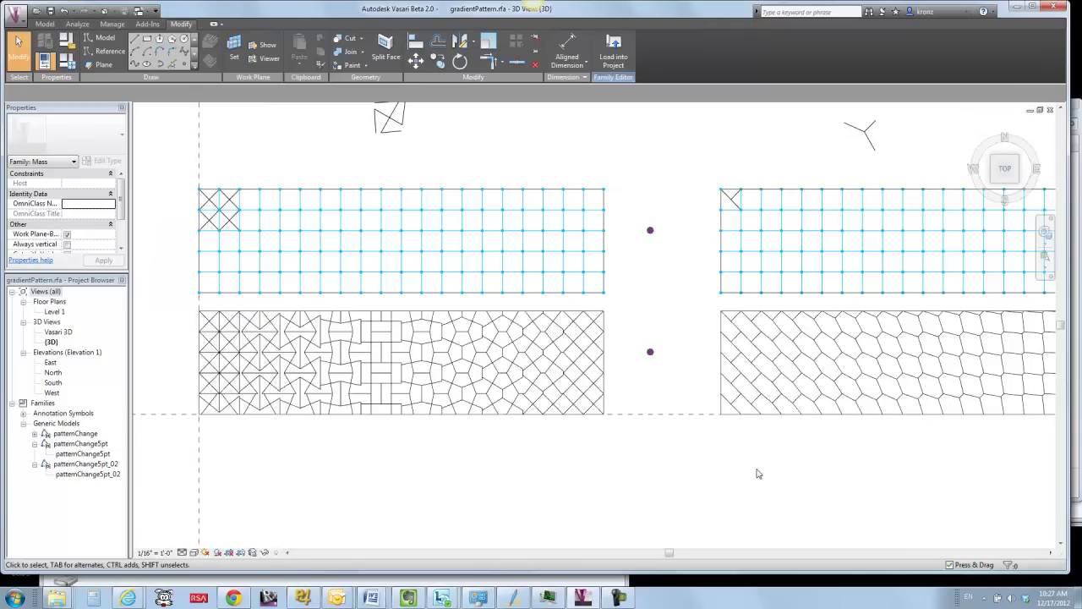
Frame the graded hex panel and select the patternChange5pt component in its corner cell.
middle_drag(797, 464, 638, 468)
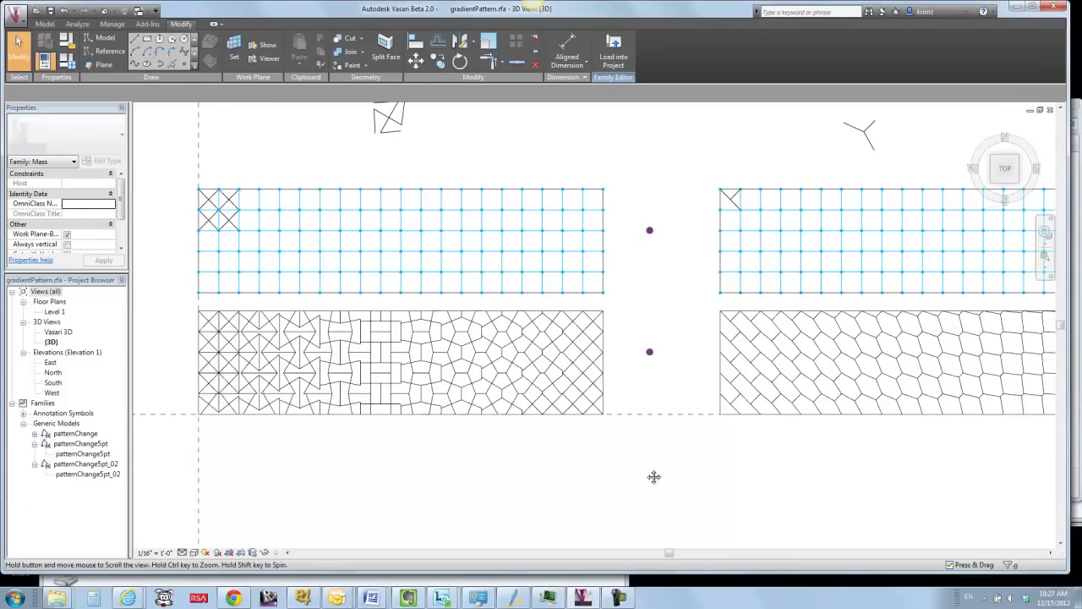
middle_drag(638, 468, 447, 469)
scroll(966, 319, up, 1)
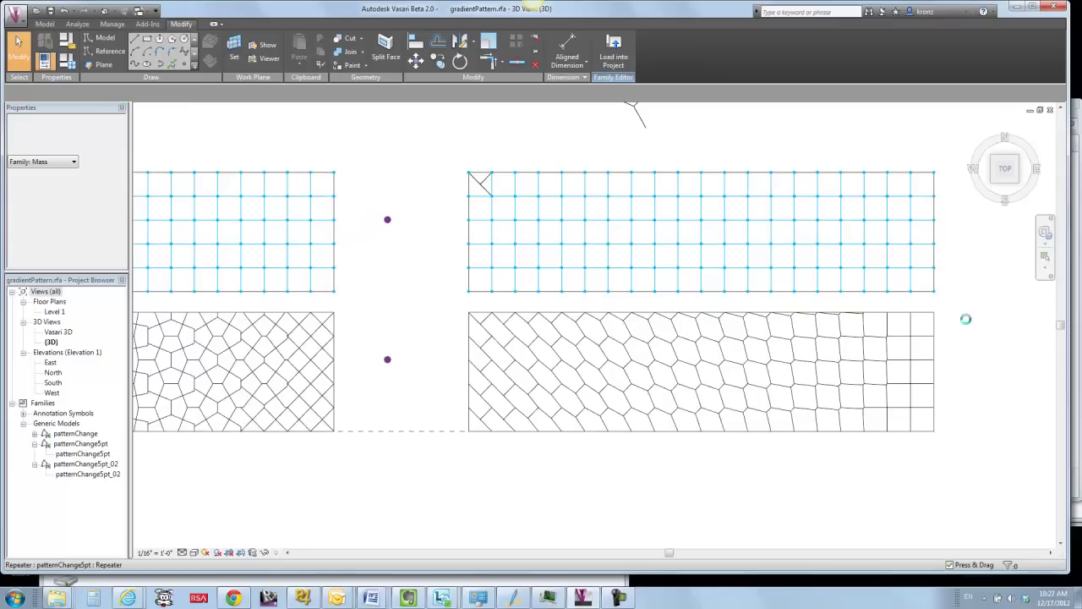
scroll(966, 319, up, 3)
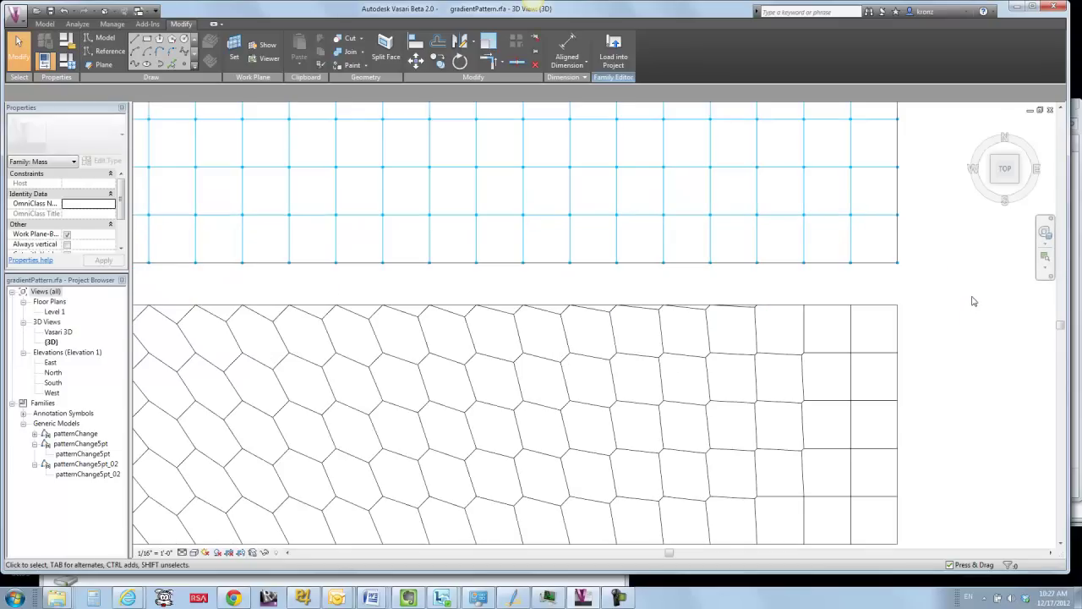
scroll(942, 302, down, 1)
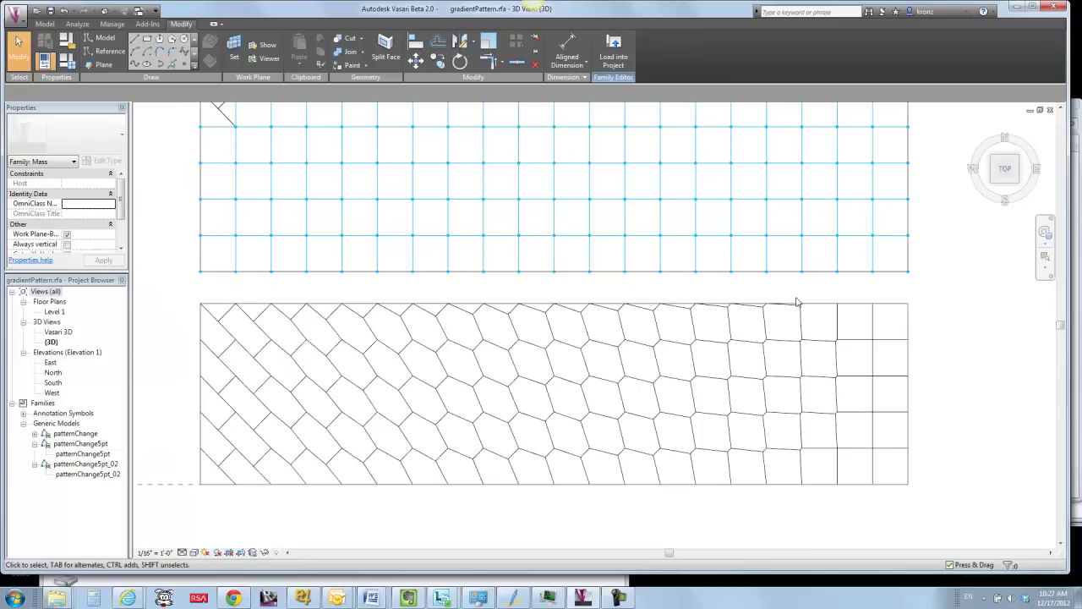
mouse_move(547, 397)
middle_down()
mouse_move(594, 464)
mouse_move(637, 464)
middle_up()
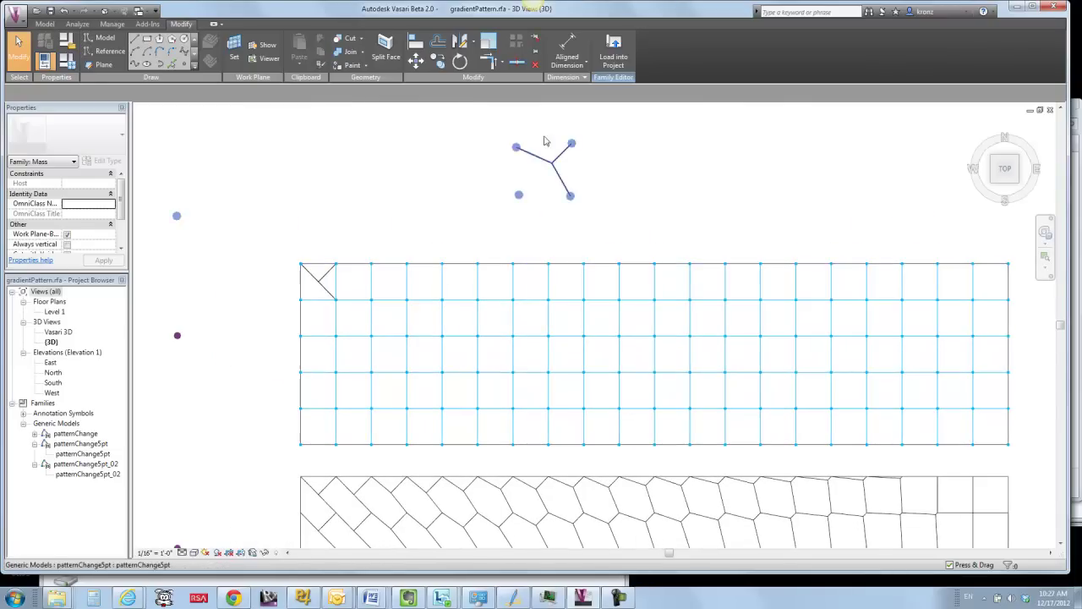
click(557, 173)
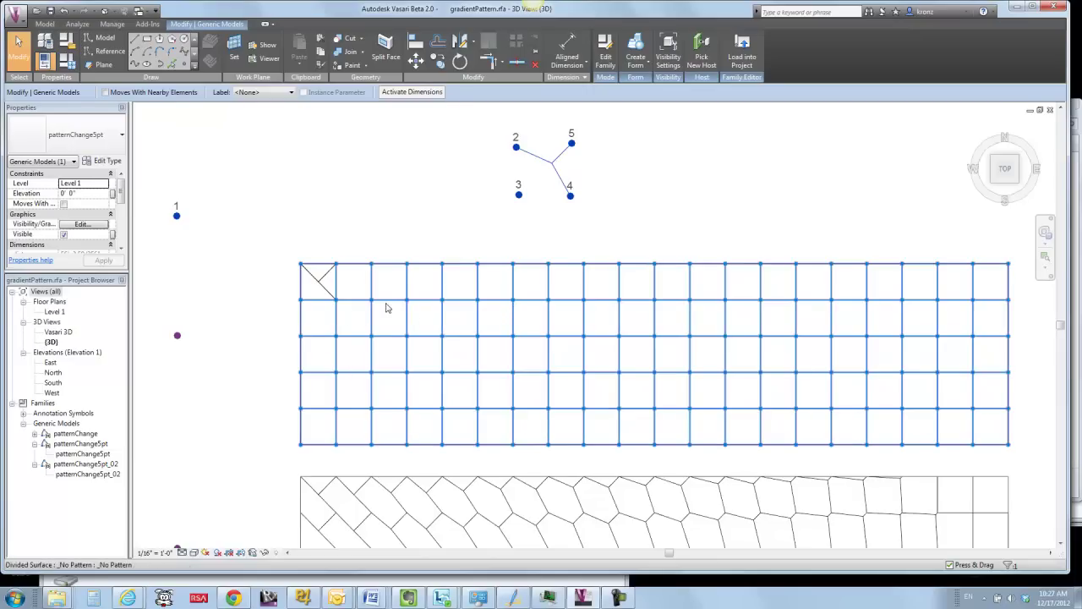
click(250, 330)
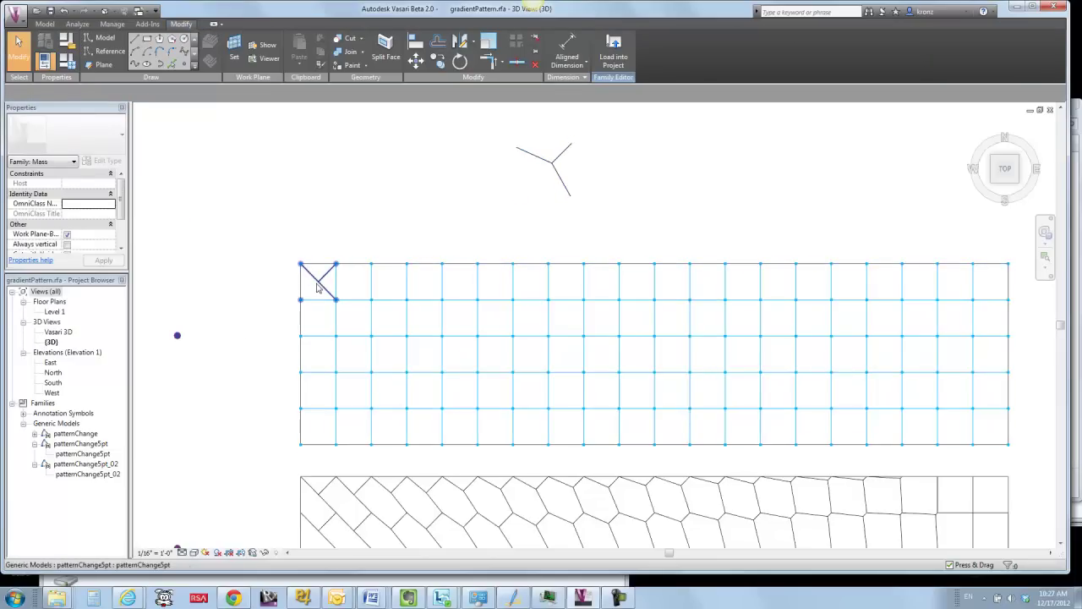
click(318, 288)
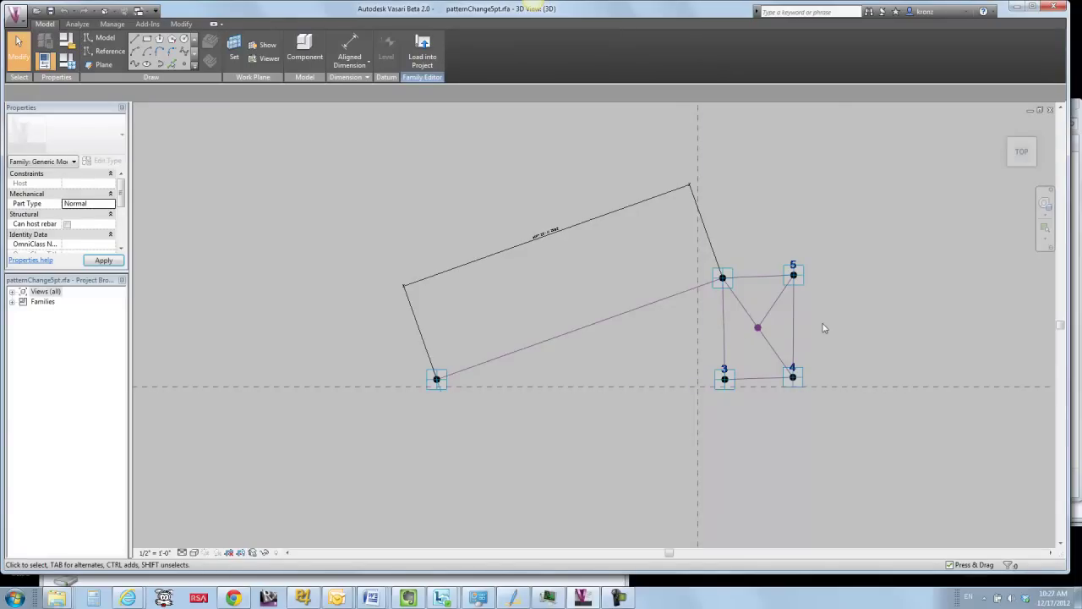
Drag the lower-left adaptive point left until dist reads 31' - 7 11/32".
scroll(826, 329, up, 2)
click(725, 407)
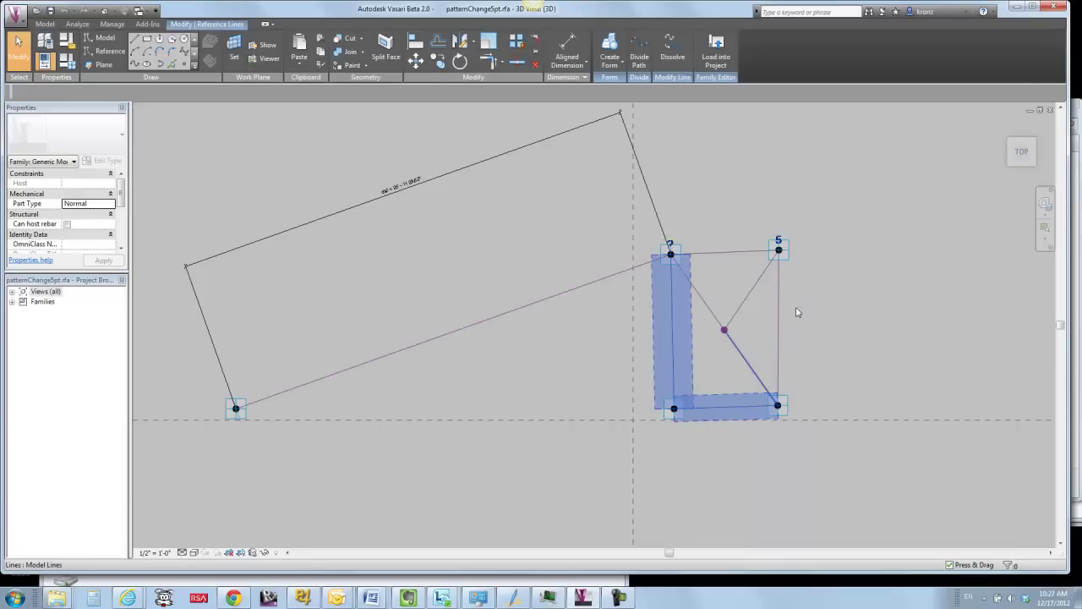
click(782, 271)
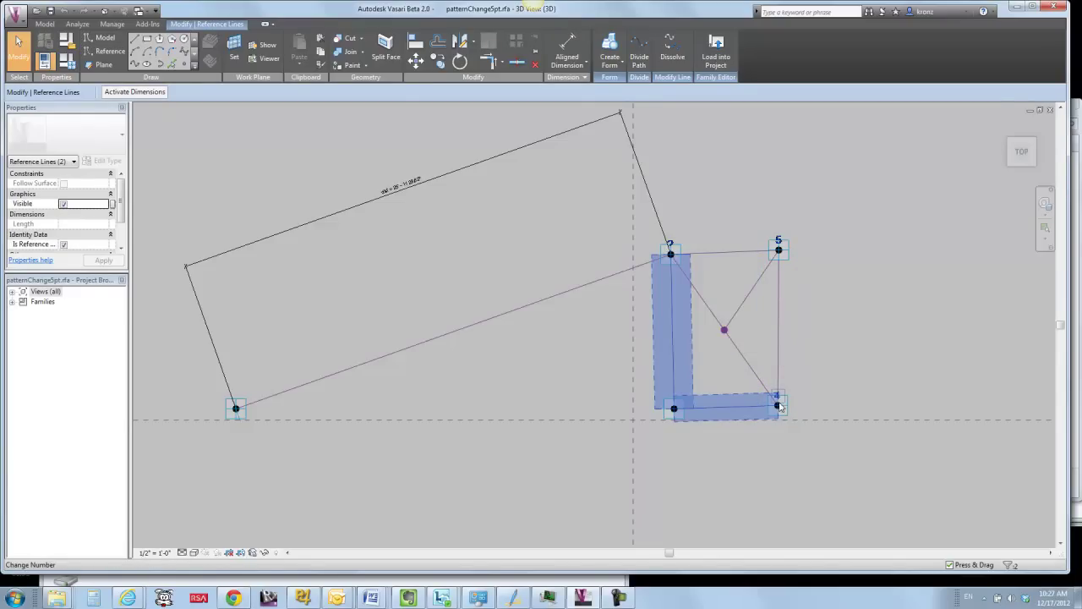
click(724, 330)
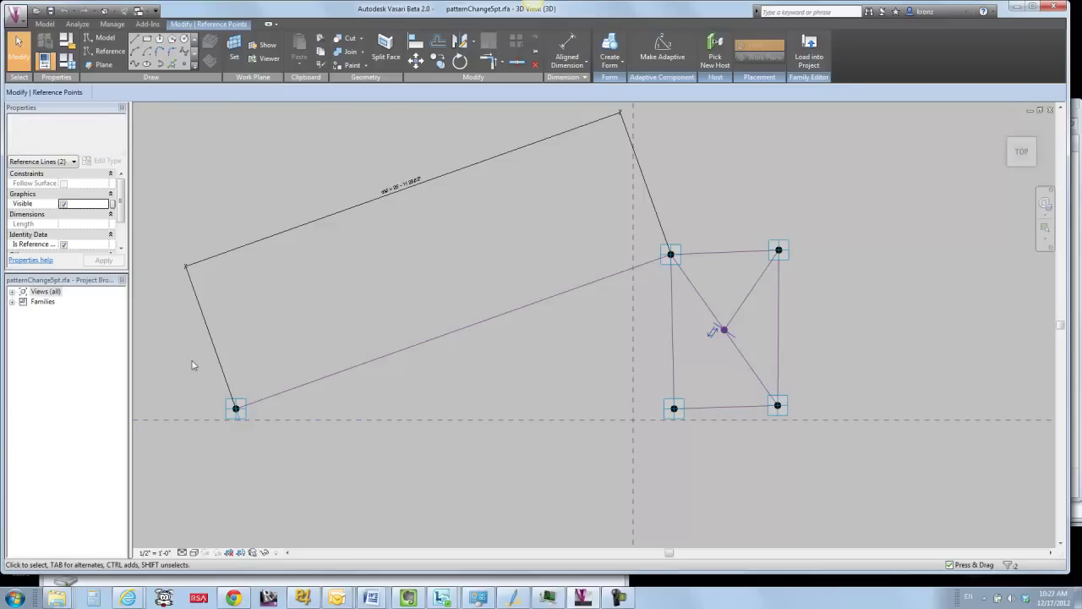
drag(192, 361, 288, 451)
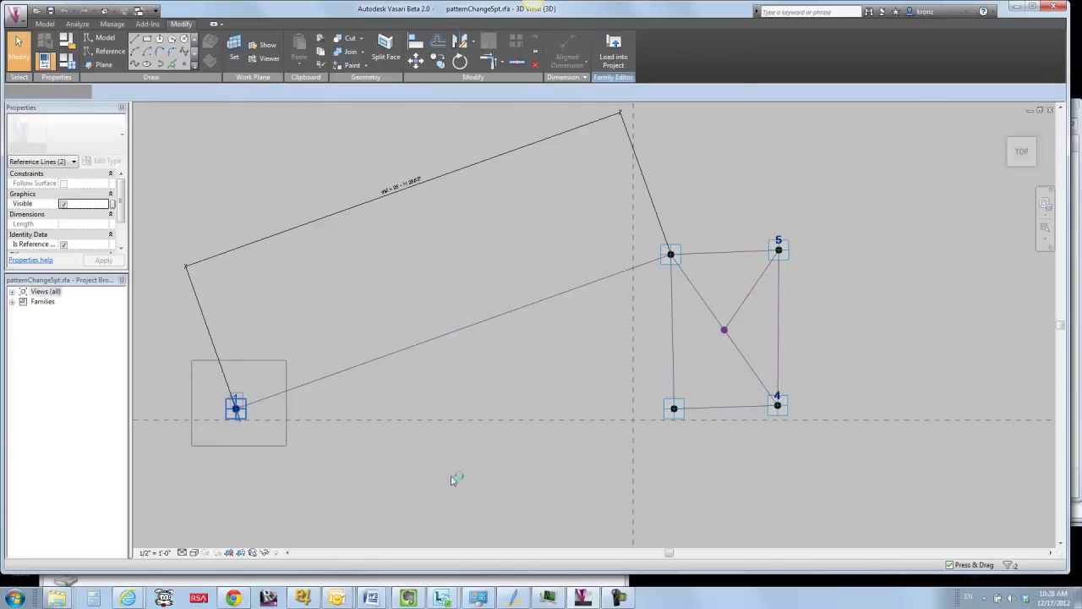
click(238, 408)
drag(269, 414, 164, 414)
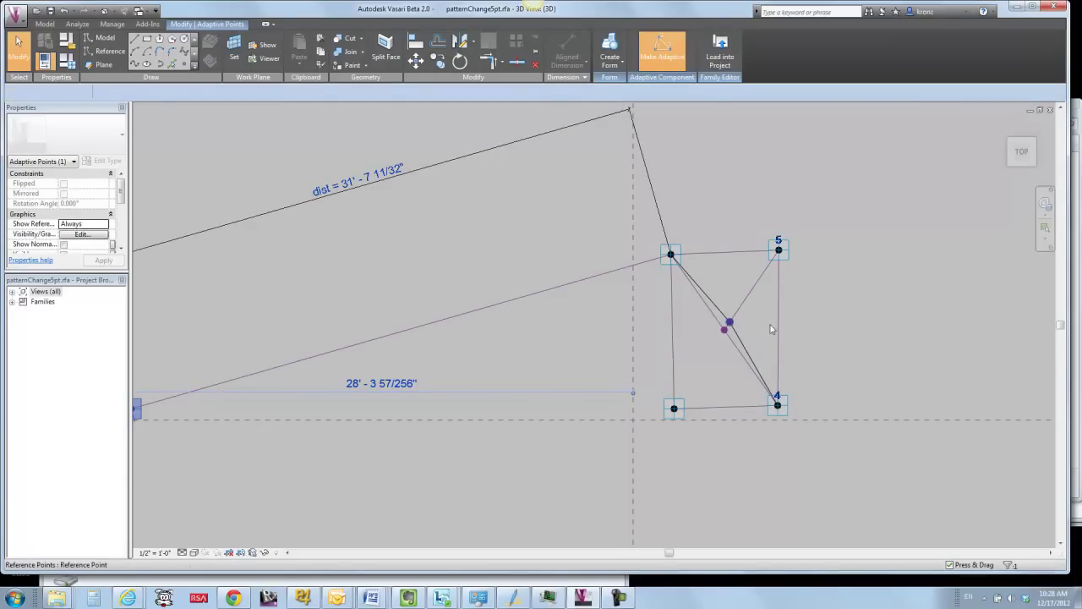
Select the diagonal's hosted point and expand Properties to show its 0.1 normalized curve parameter.
click(771, 329)
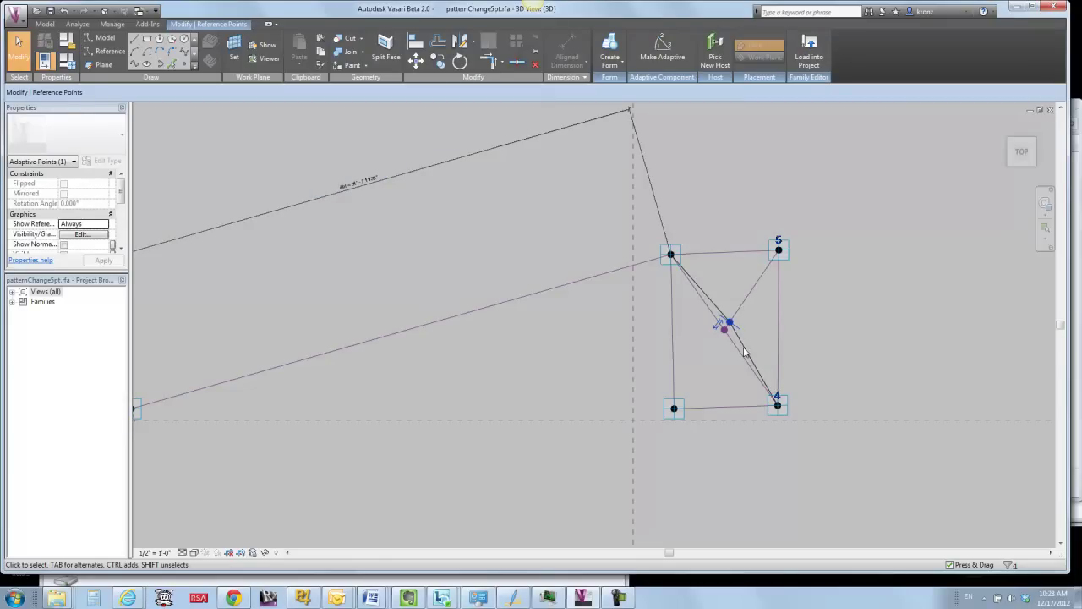
click(746, 300)
click(744, 344)
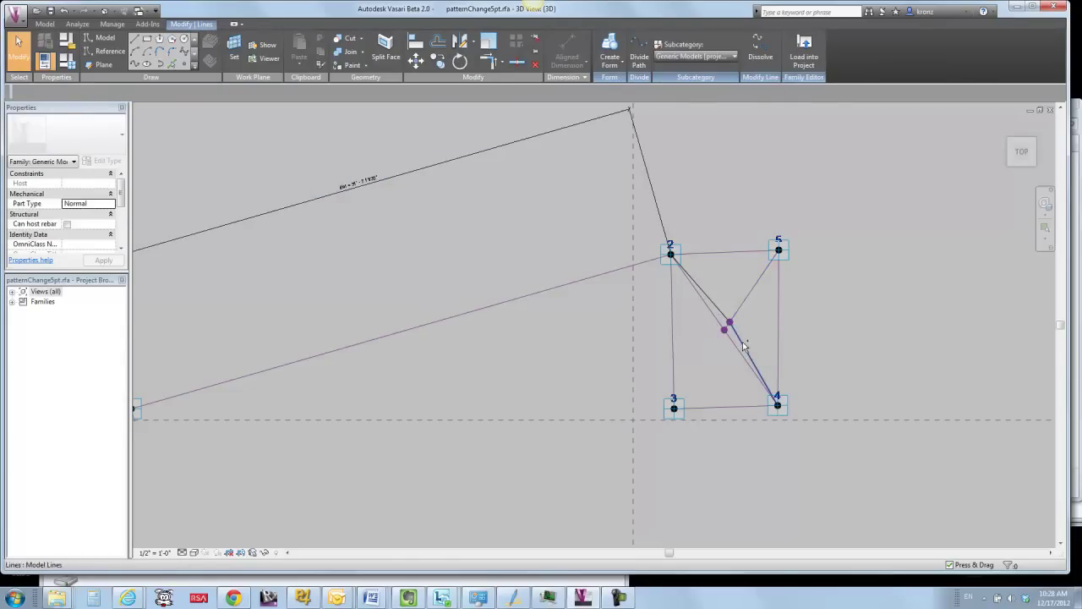
click(744, 345)
ctrl+click(729, 314)
ctrl+click(749, 301)
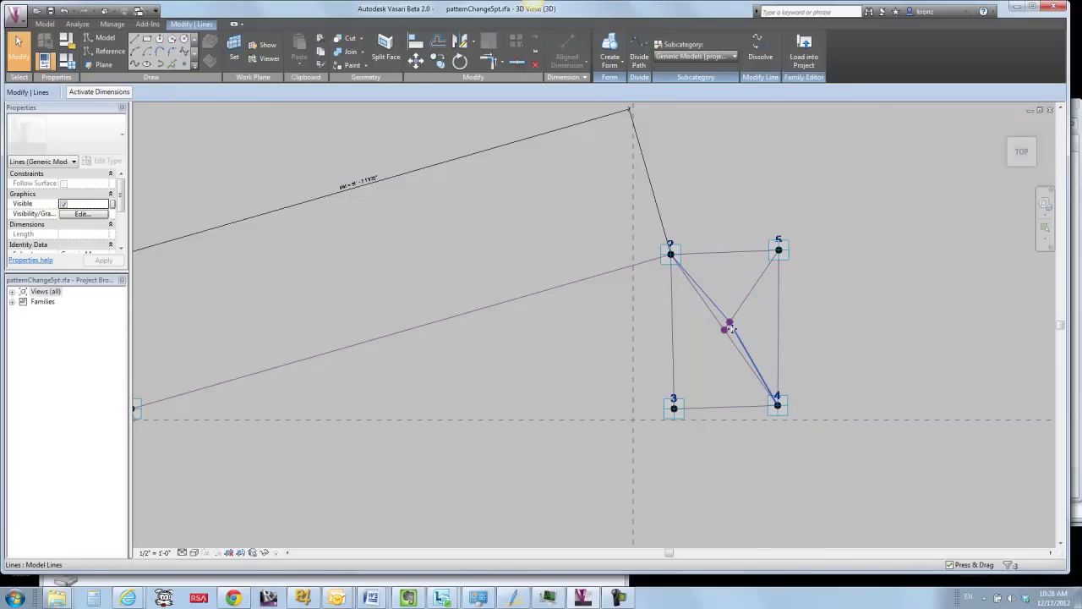
click(720, 297)
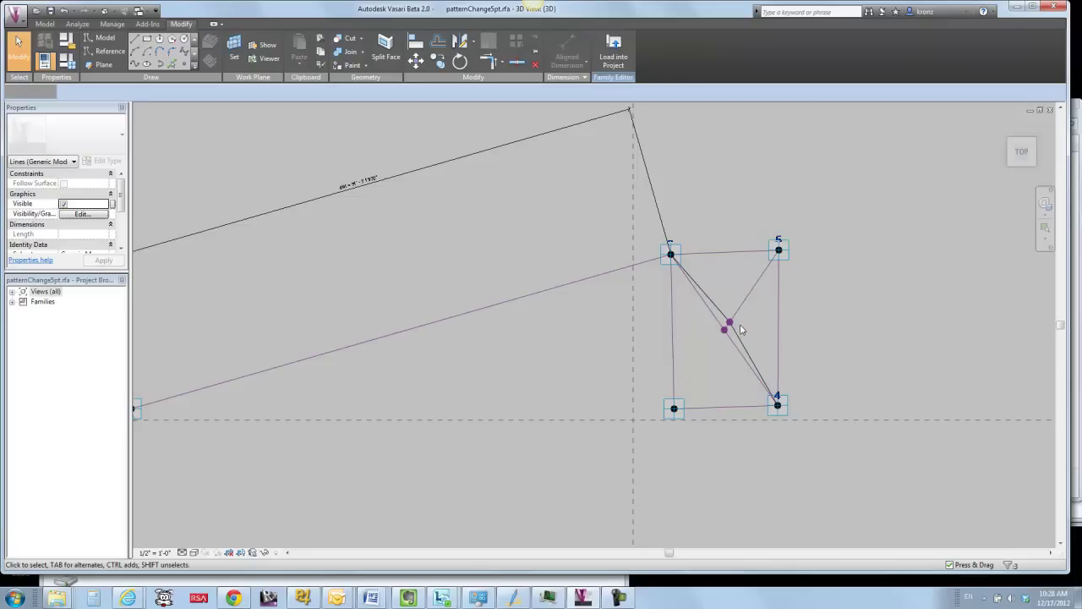
drag(741, 328, 717, 279)
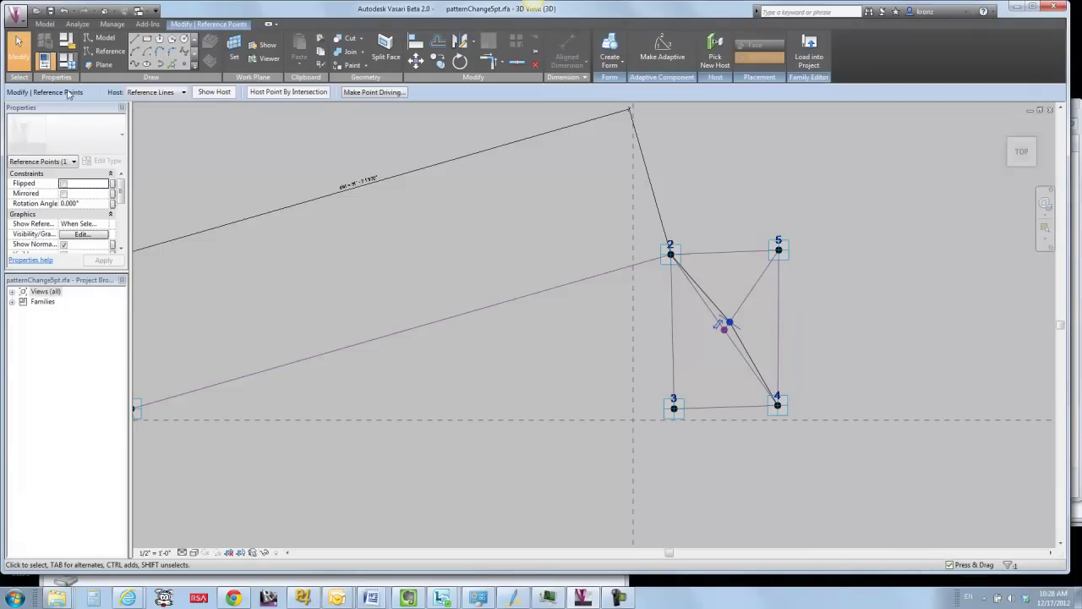
drag(48, 280, 51, 432)
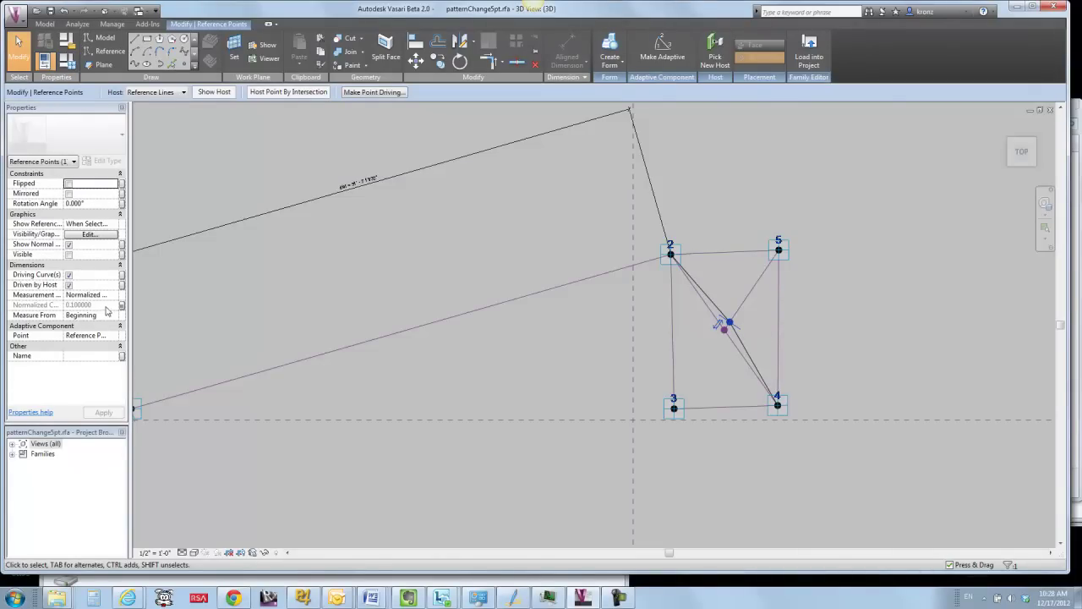
Check which family parameter the hosted point's position is associated with, then cancel and deselect.
click(120, 306)
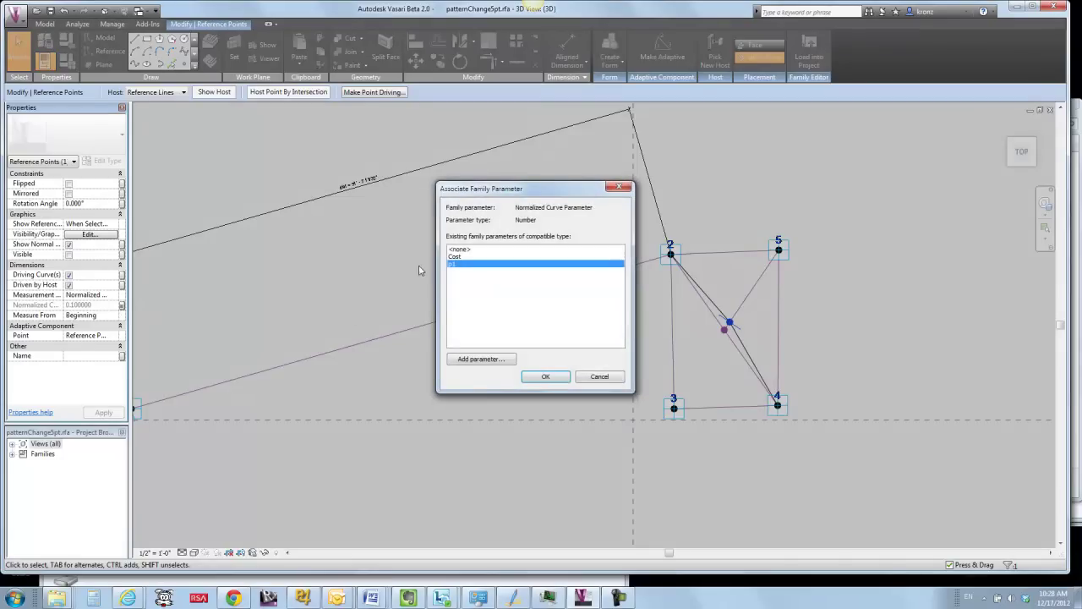
click(602, 377)
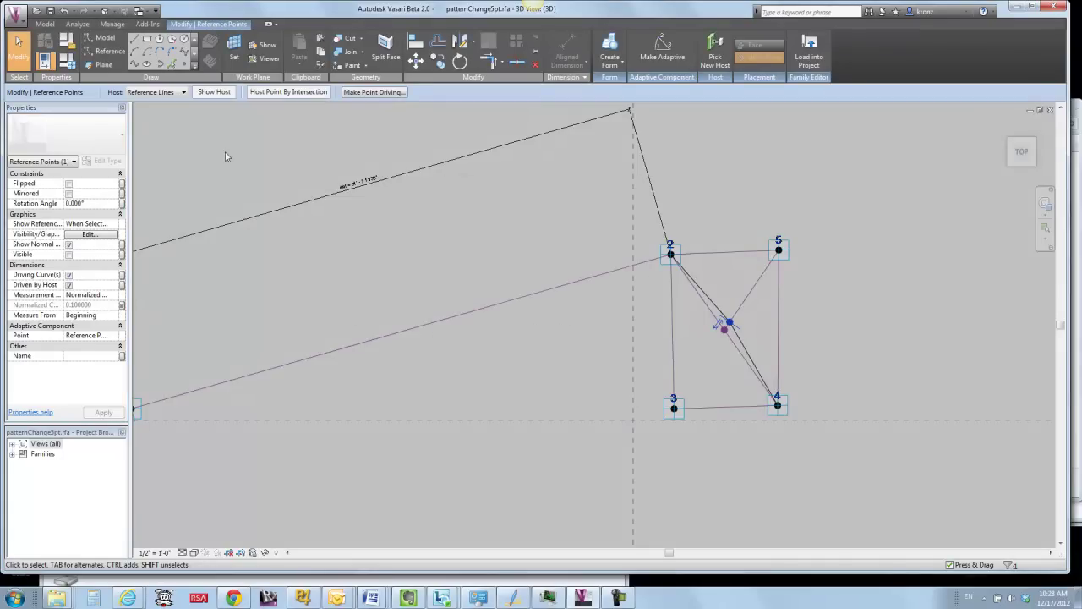
click(154, 140)
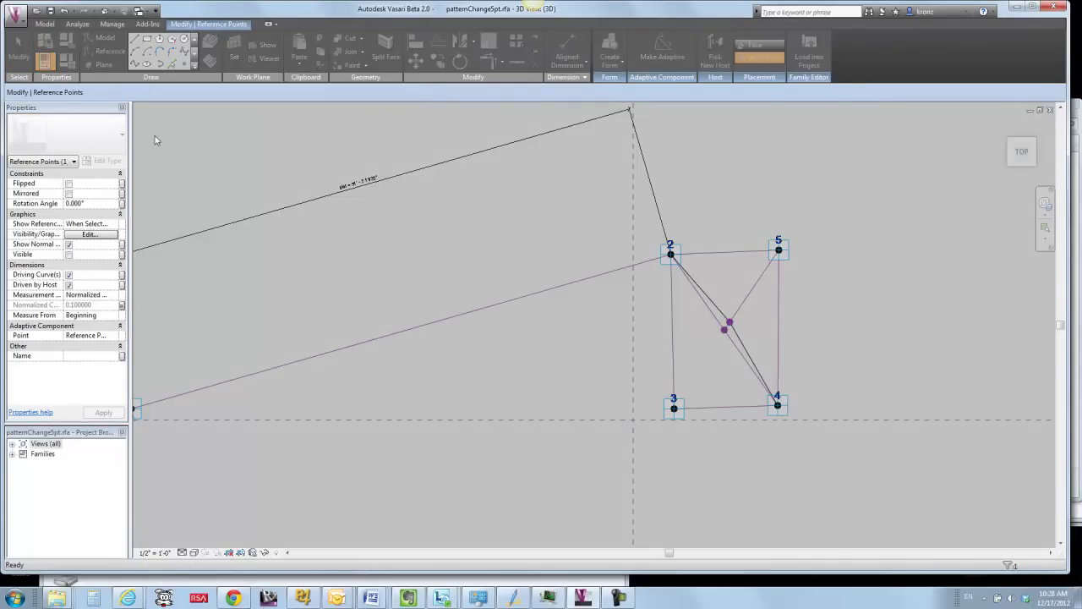
Open Family Types with FT and widen the Formula column to read p1's dist-based rounddown formula.
key(f)
key(t)
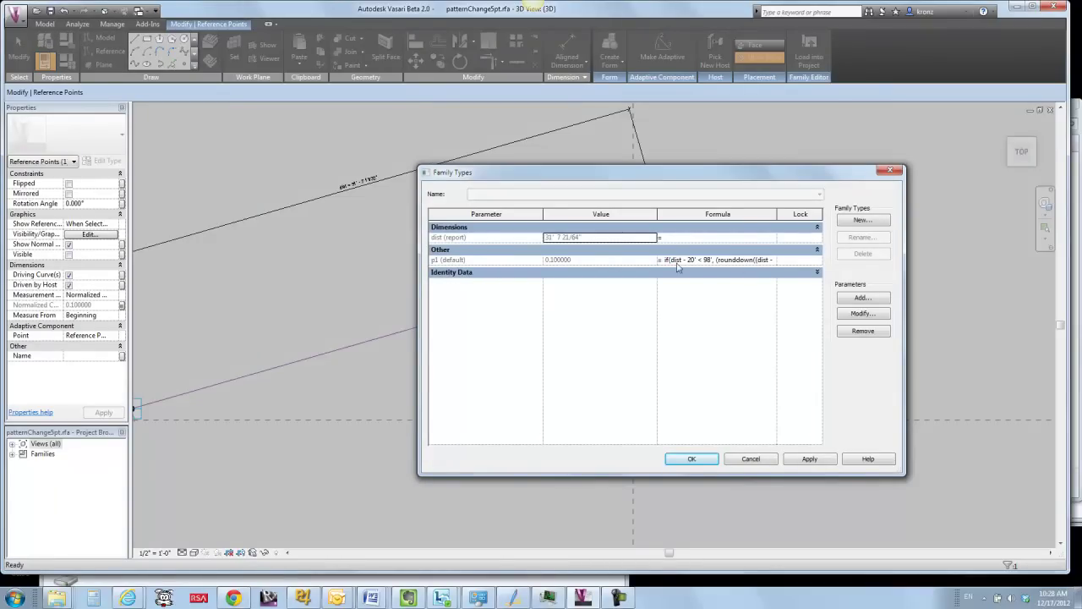
drag(777, 214, 819, 214)
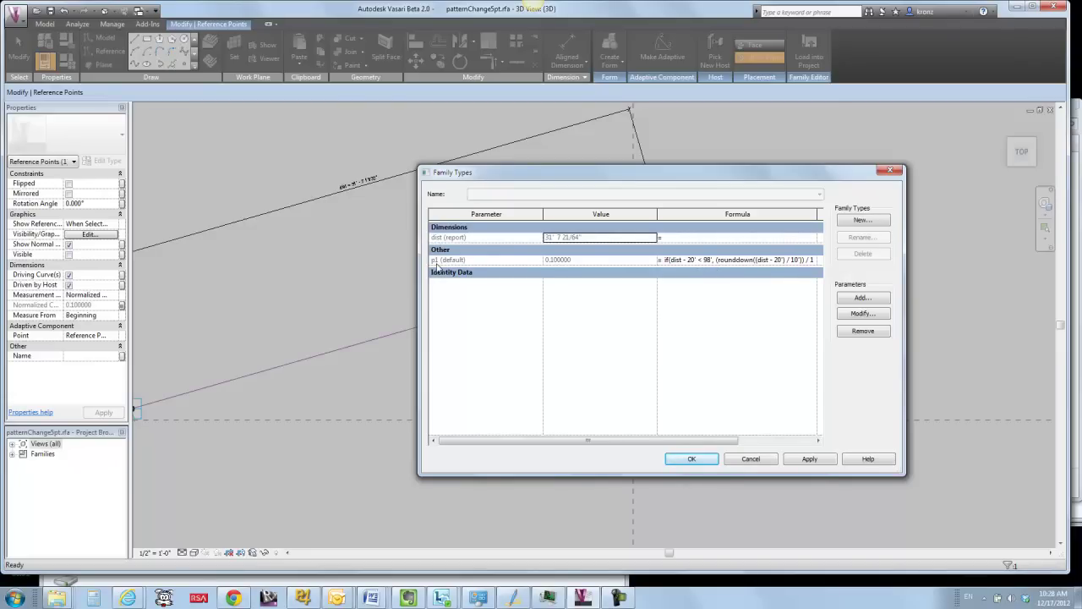
click(750, 460)
Drag adaptive point 1 farther left so dist reads 42' - 0 15/16".
scroll(538, 395, down, 2)
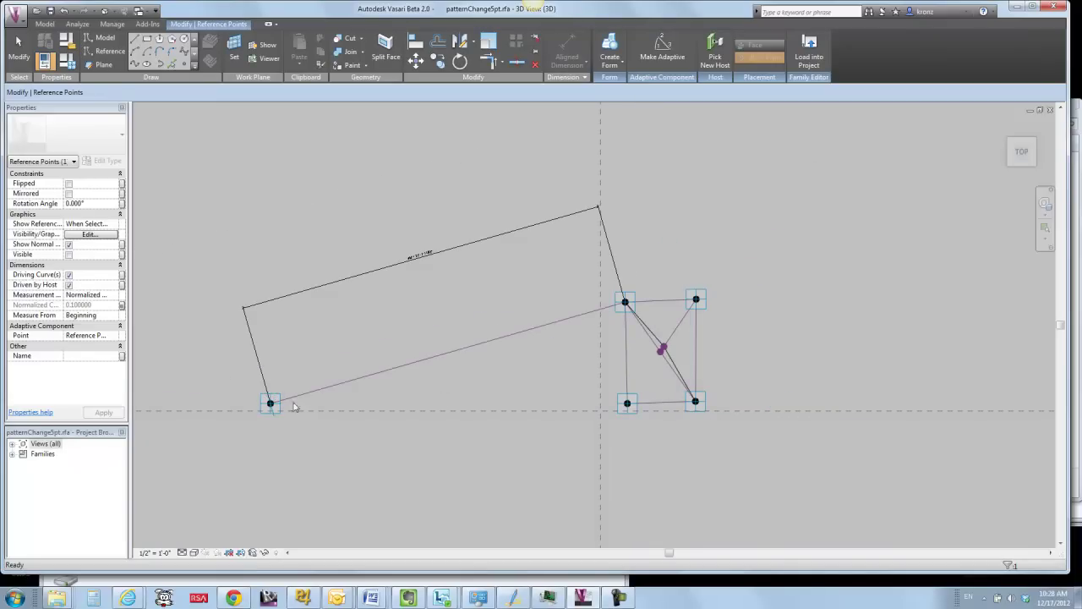
click(233, 380)
click(272, 408)
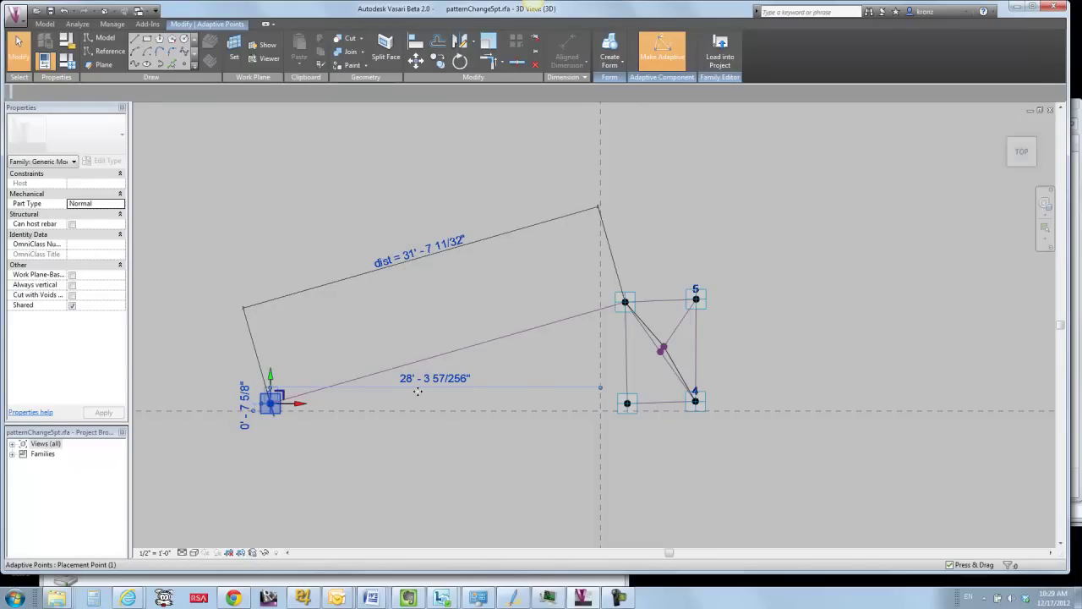
drag(271, 402, 145, 404)
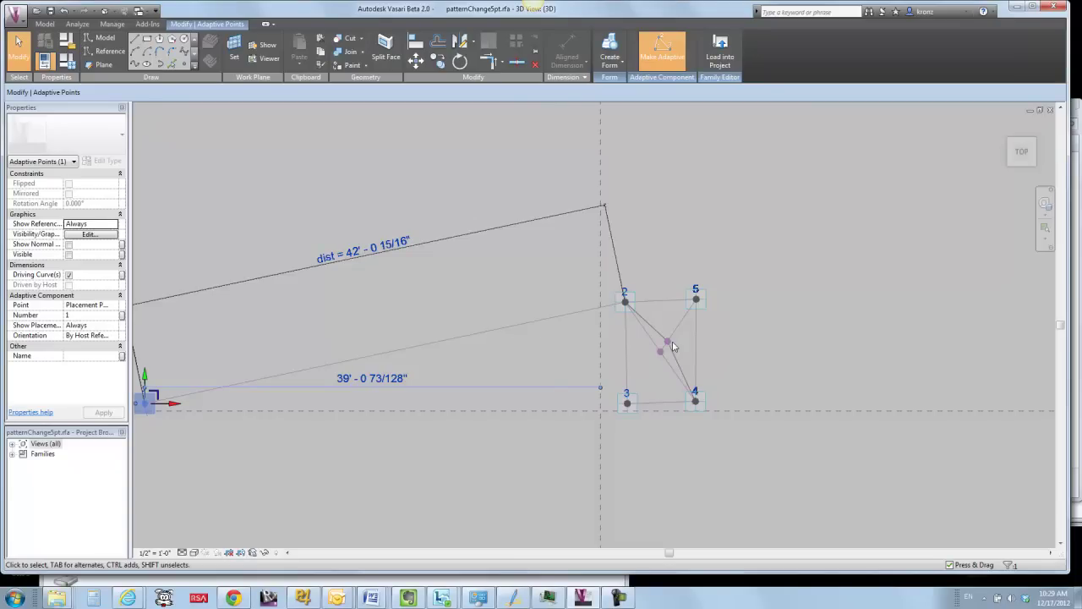
click(494, 455)
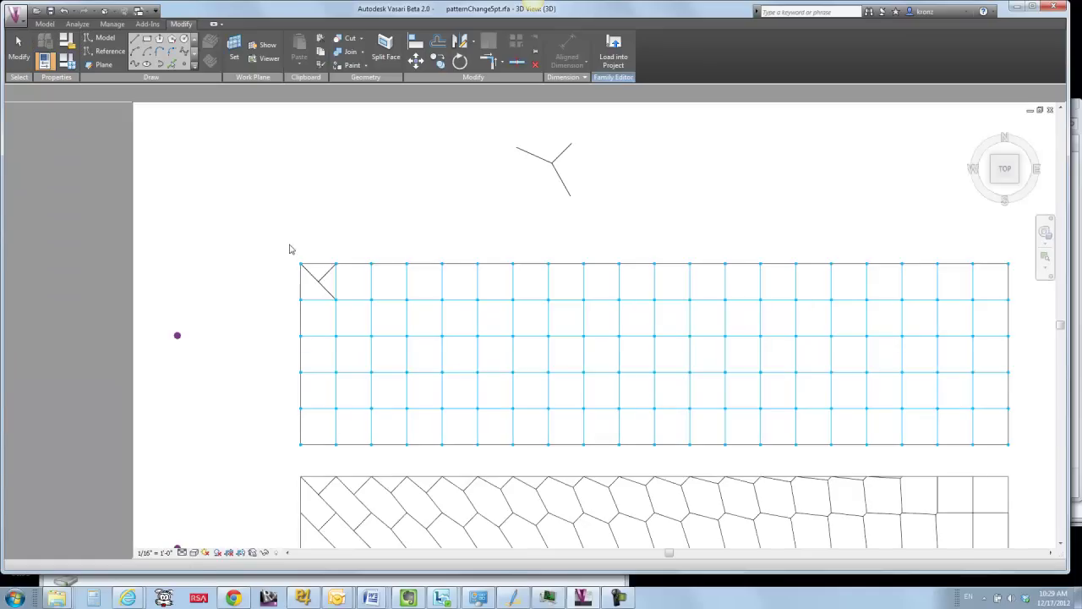
Load the updated family and place a patternChange5pt instance on the grid's top-left cell nodes.
click(322, 287)
key(Escape)
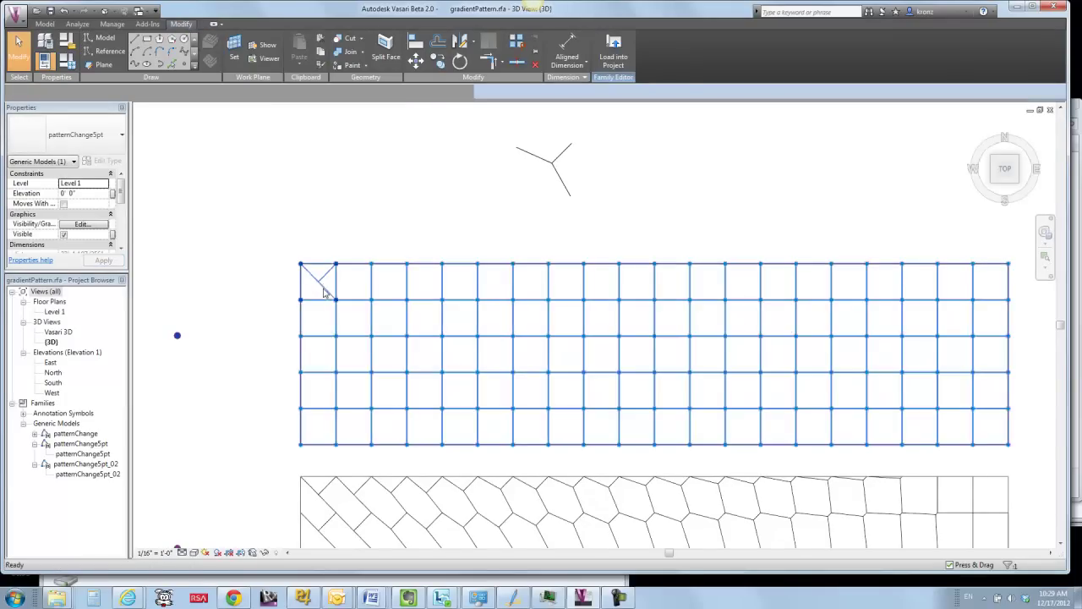
click(78, 454)
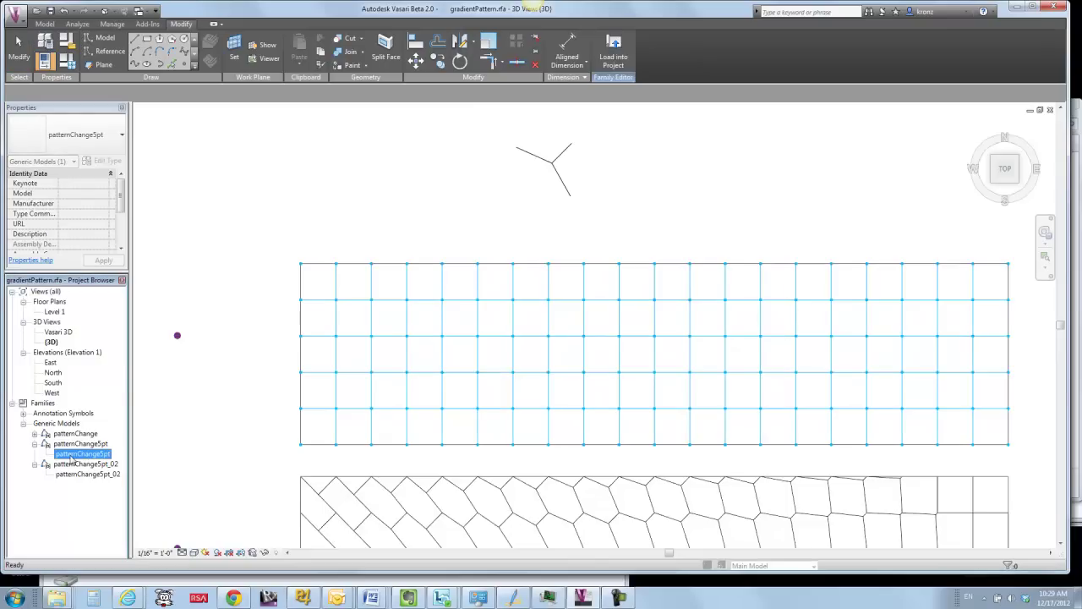
drag(74, 459, 225, 401)
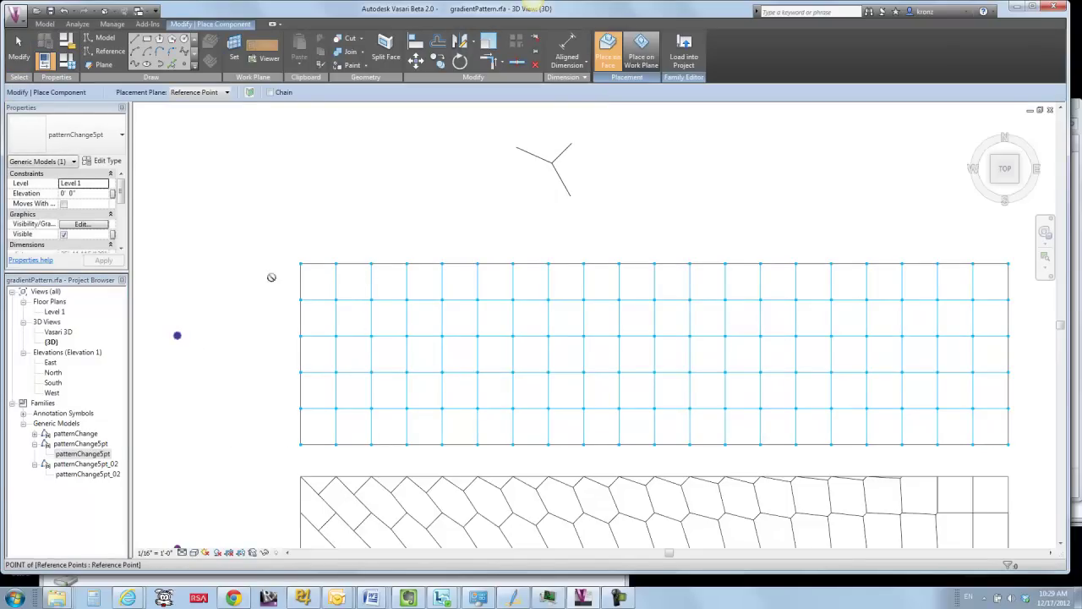
click(300, 264)
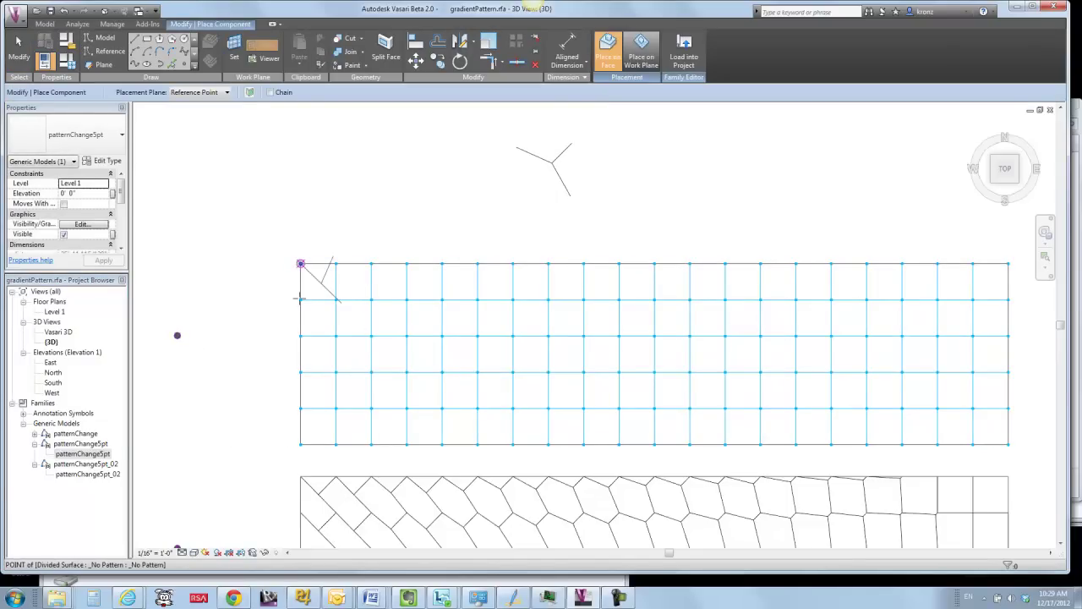
click(300, 298)
click(336, 300)
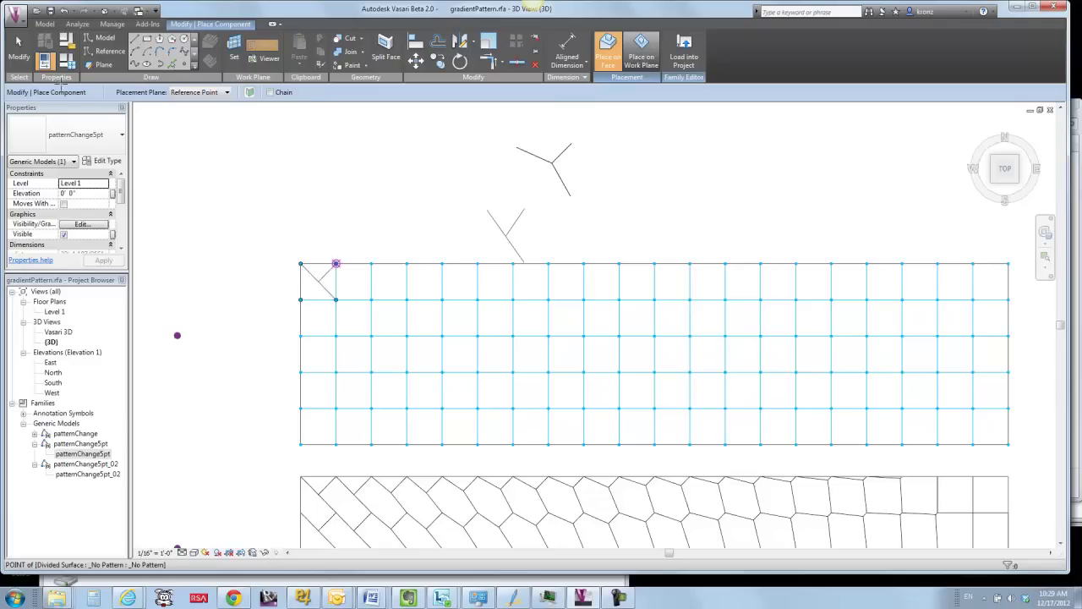
key(Escape)
key(Escape)
scroll(331, 244, down, 2)
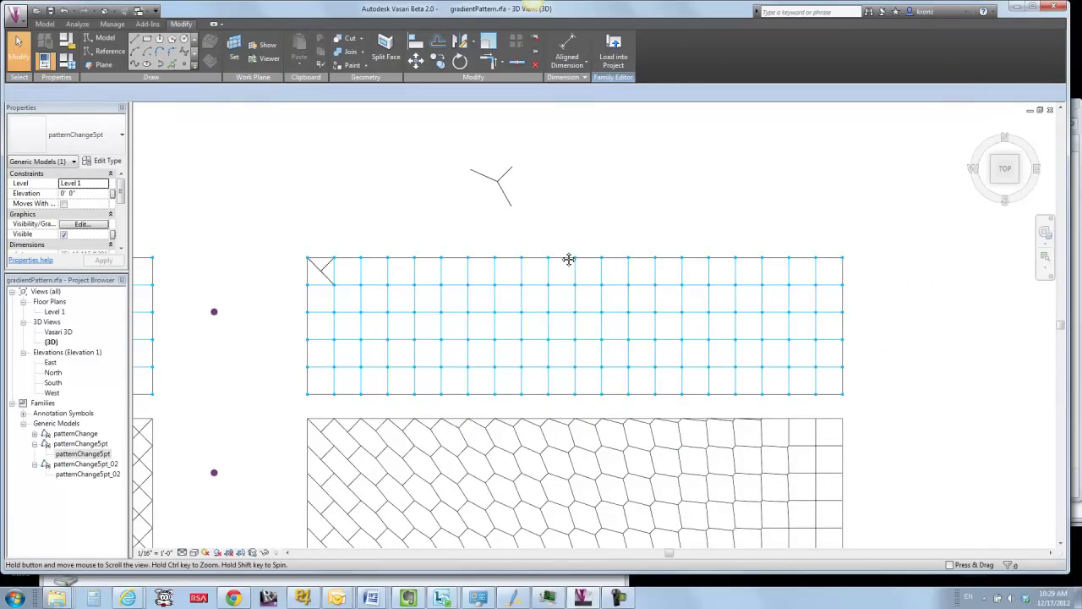
Confirm the attractor point between the grids is point 1, with points 2–5 on the top-left cell.
middle_drag(569, 259, 606, 268)
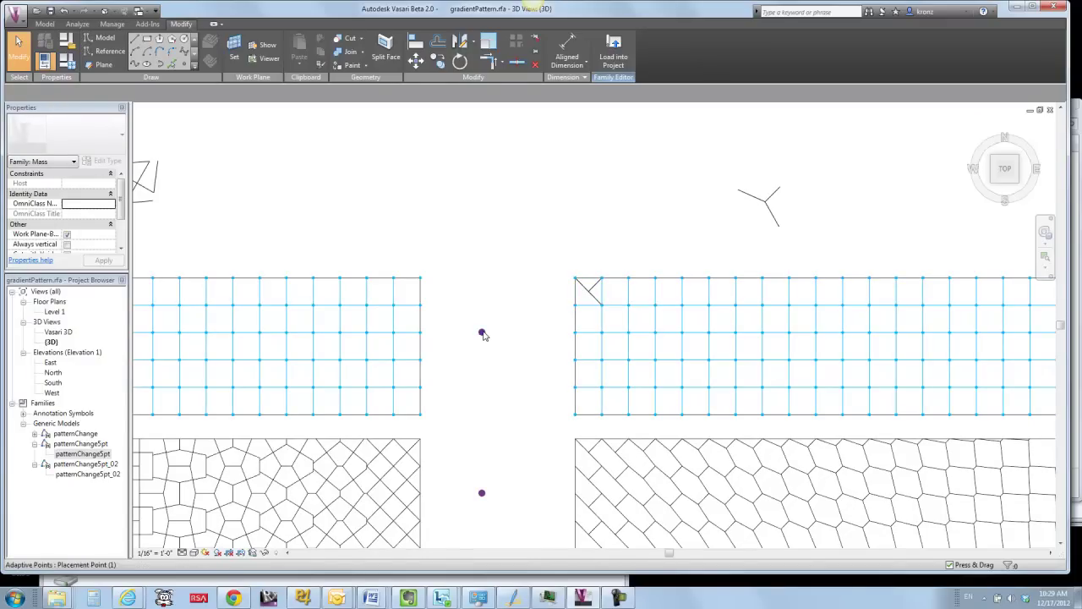
drag(428, 244, 528, 362)
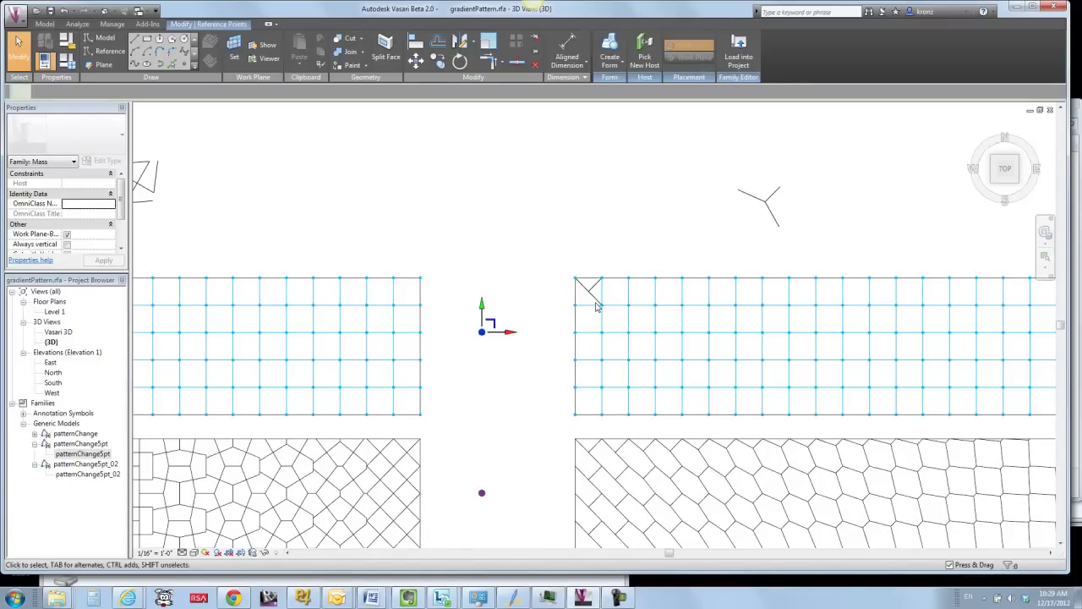
click(595, 295)
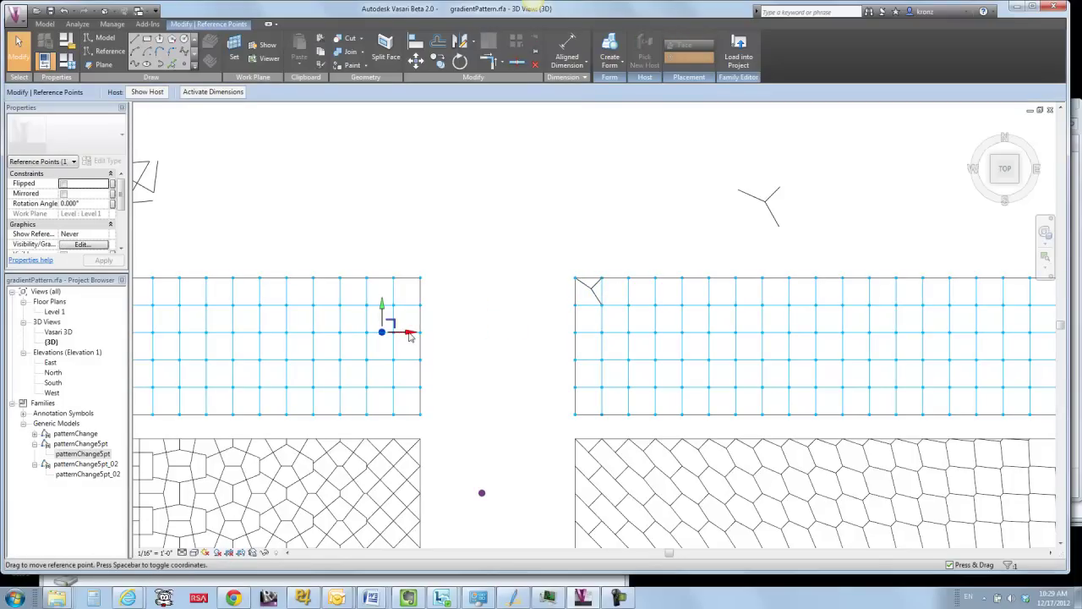
key(Escape)
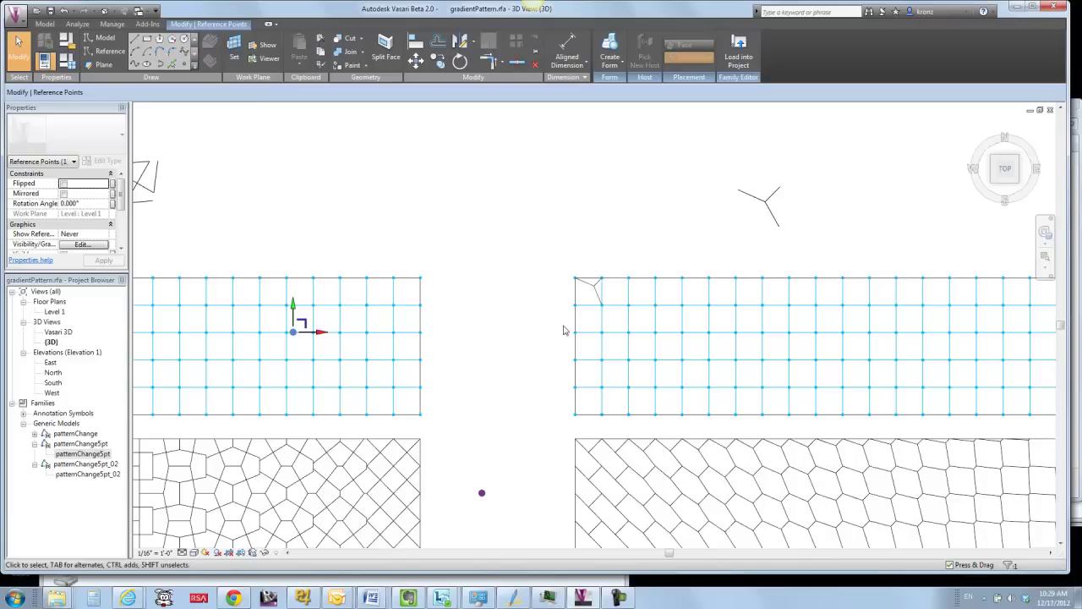
key(Escape)
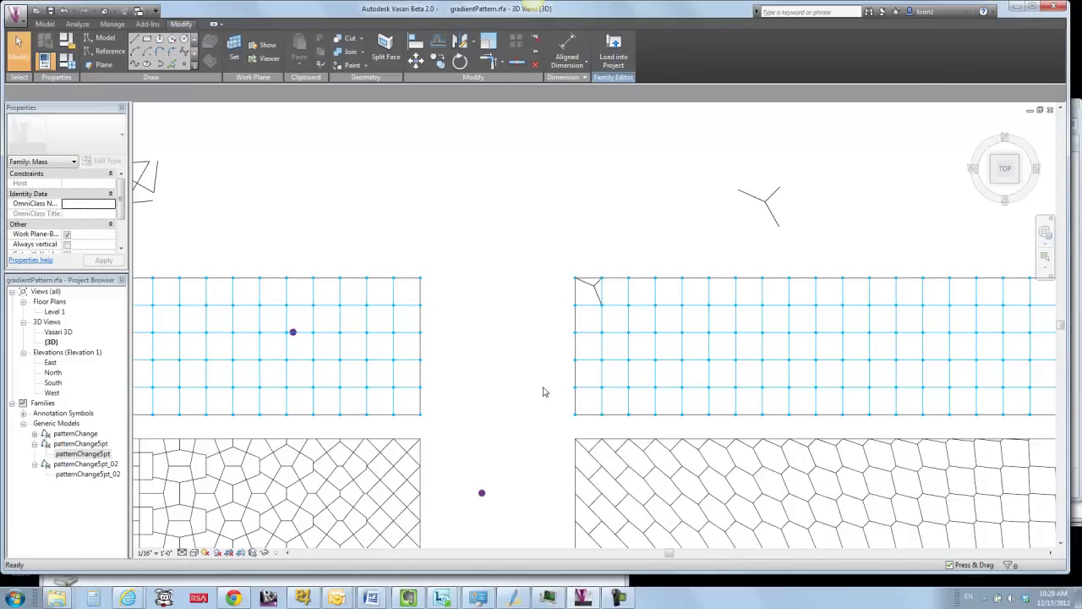
click(596, 294)
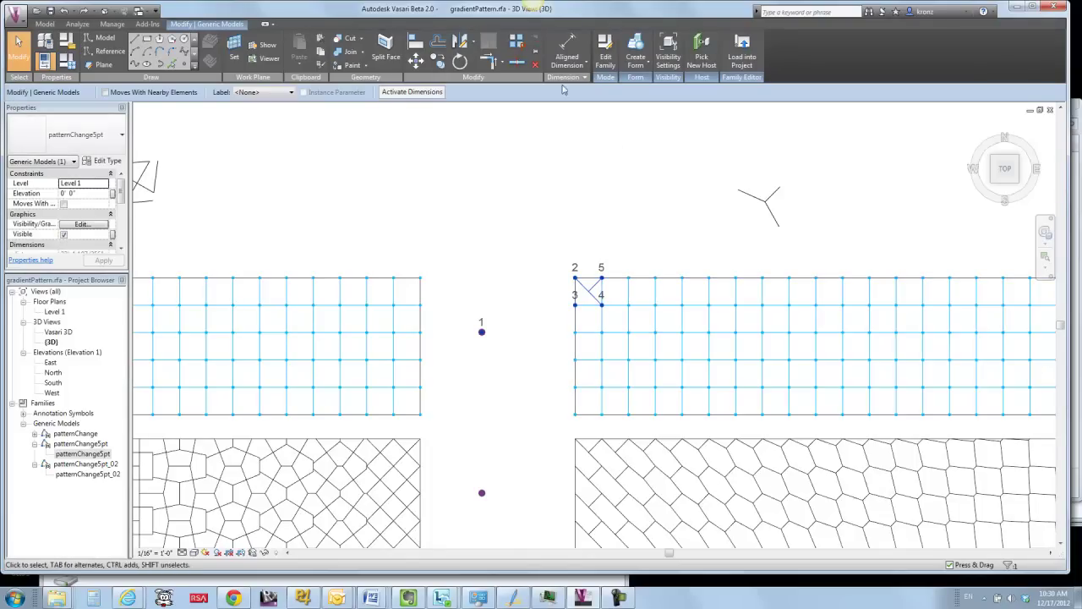
Repeat the pattern component across the whole divided grid.
click(517, 42)
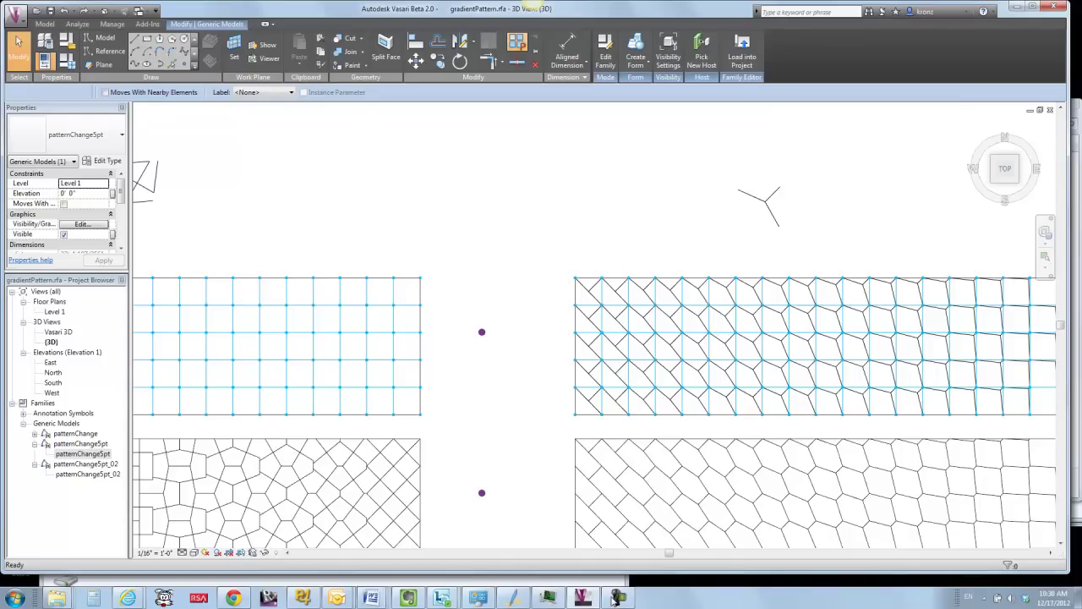
click(520, 426)
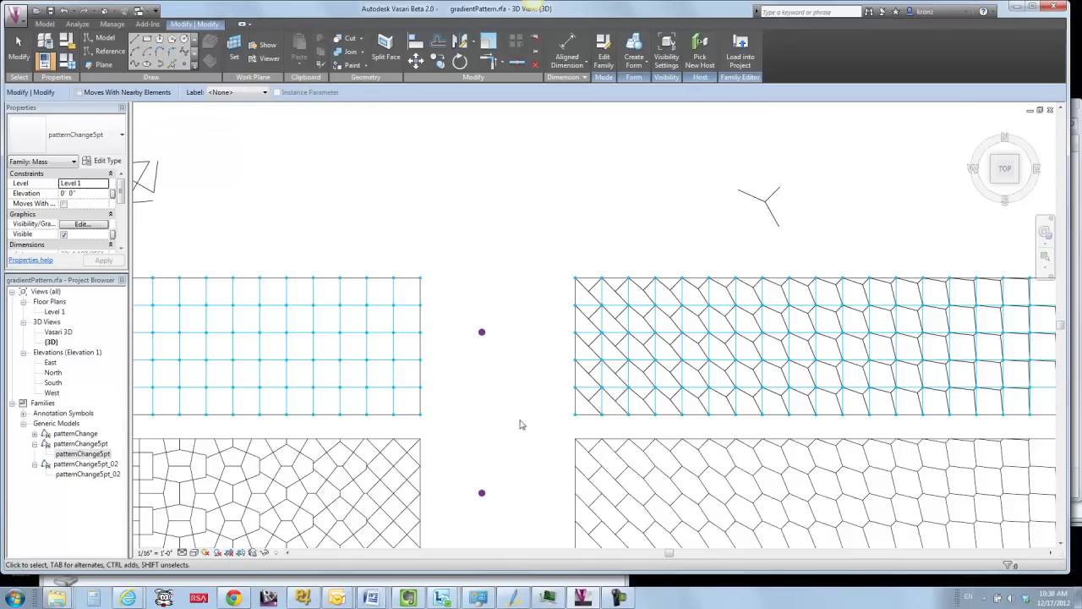
middle_drag(541, 409, 380, 406)
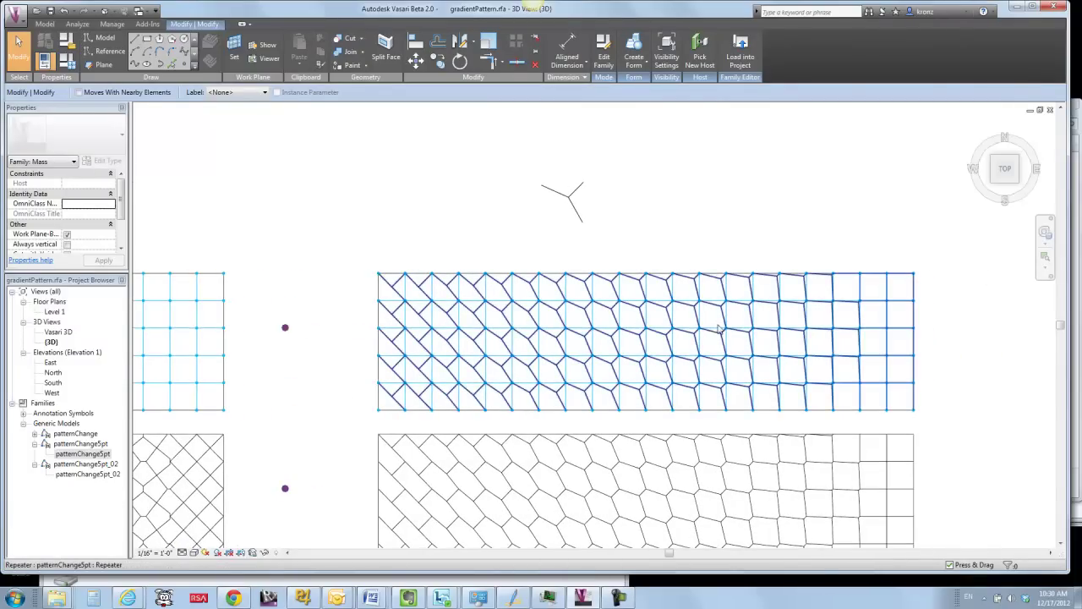
Select the divided surface and turn off its Surface grid lines.
key(Tab)
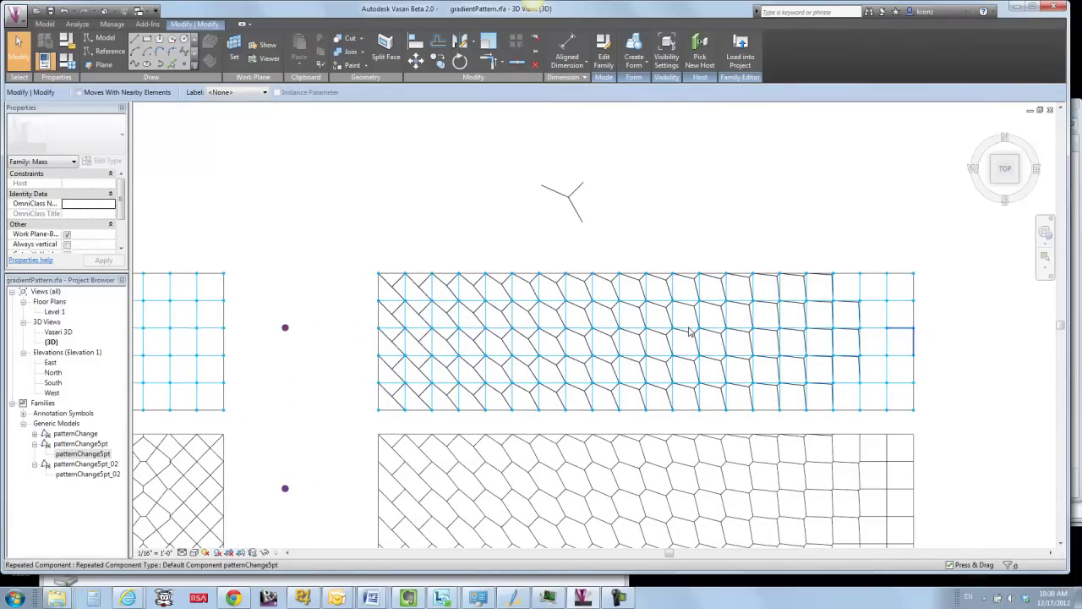
key(Tab)
key(Tab)
key(Tab)
key(Tab)
key(Tab)
click(689, 333)
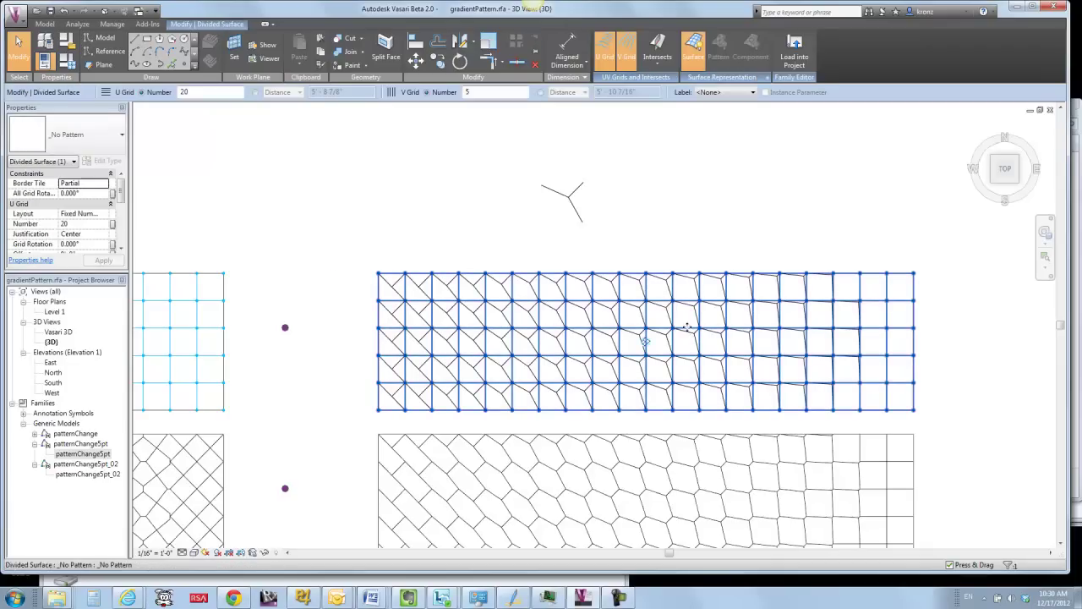
click(692, 44)
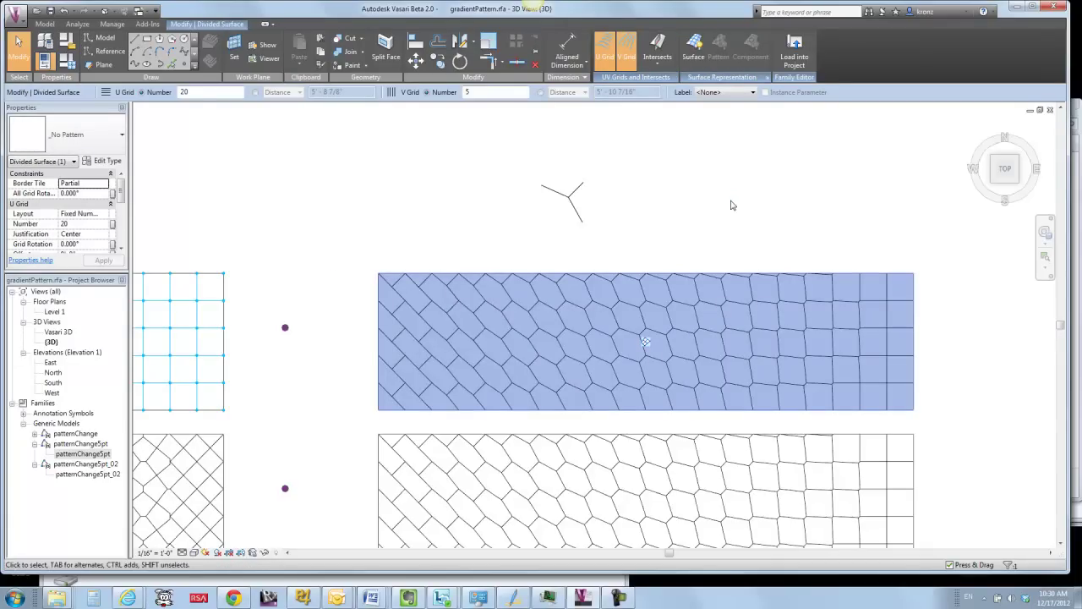
click(733, 205)
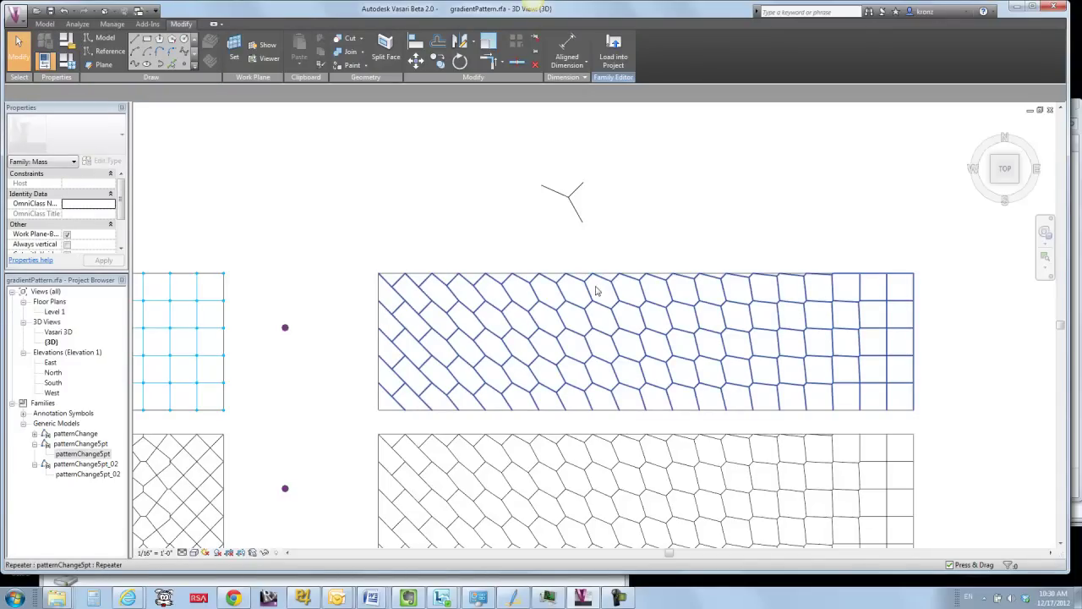
Select and release one repeated tile, then pan to the pinwheel pattern example and its gridded surface.
key(Tab)
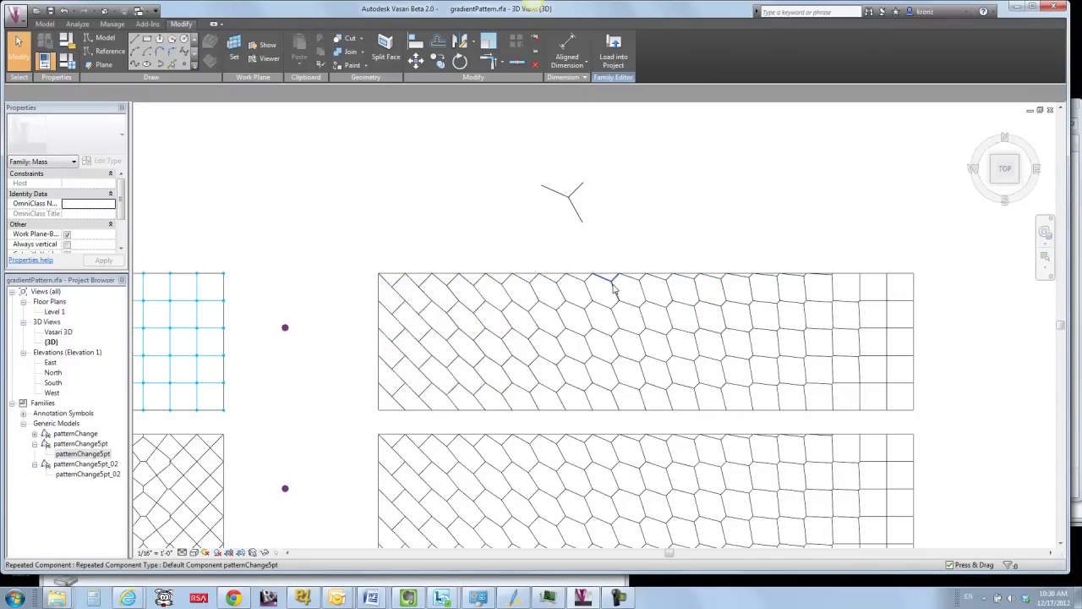
click(613, 287)
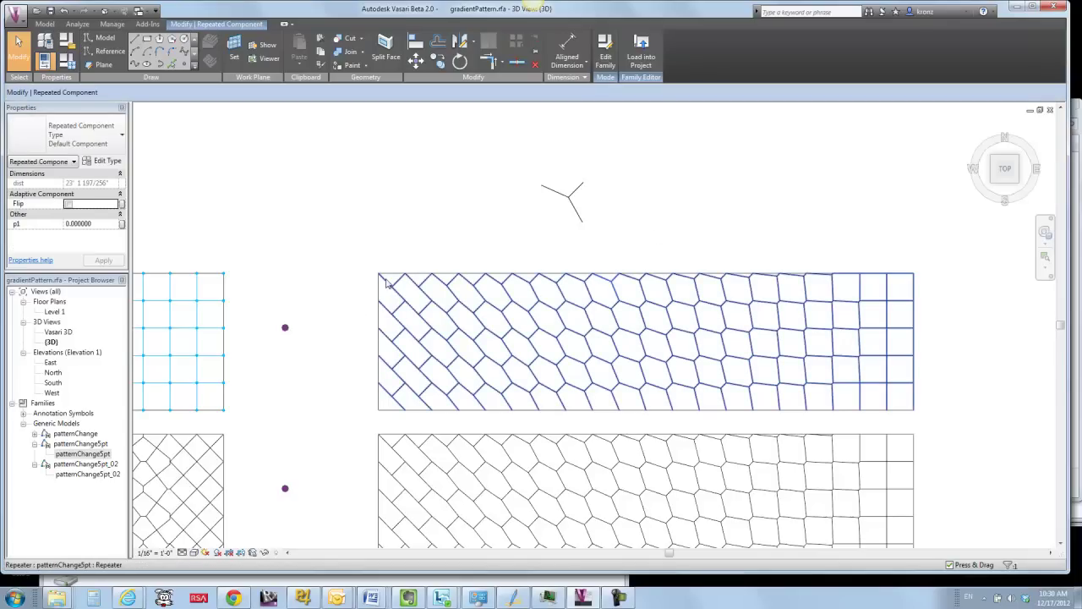
click(391, 241)
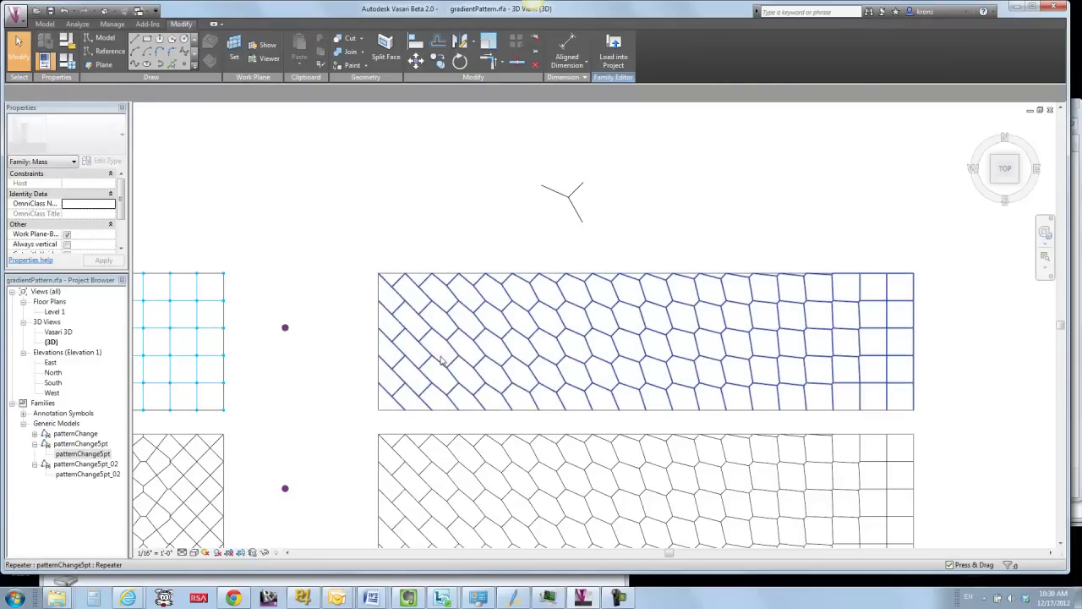
middle_drag(326, 409, 327, 408)
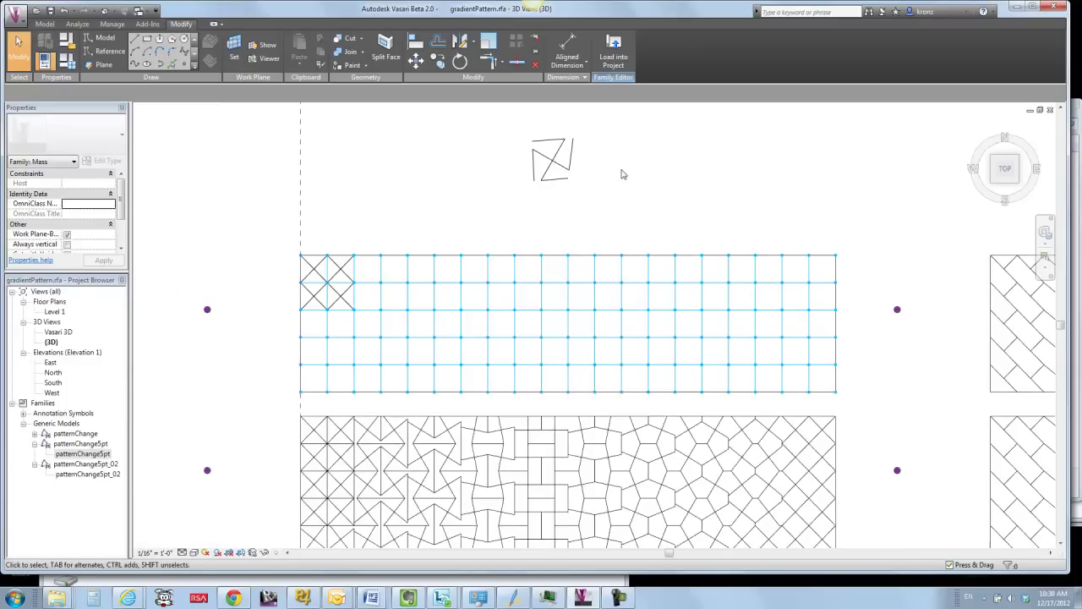
Drag the pinwheel tile's adaptive point 1 so the tile becomes a crossed square.
click(541, 171)
click(433, 182)
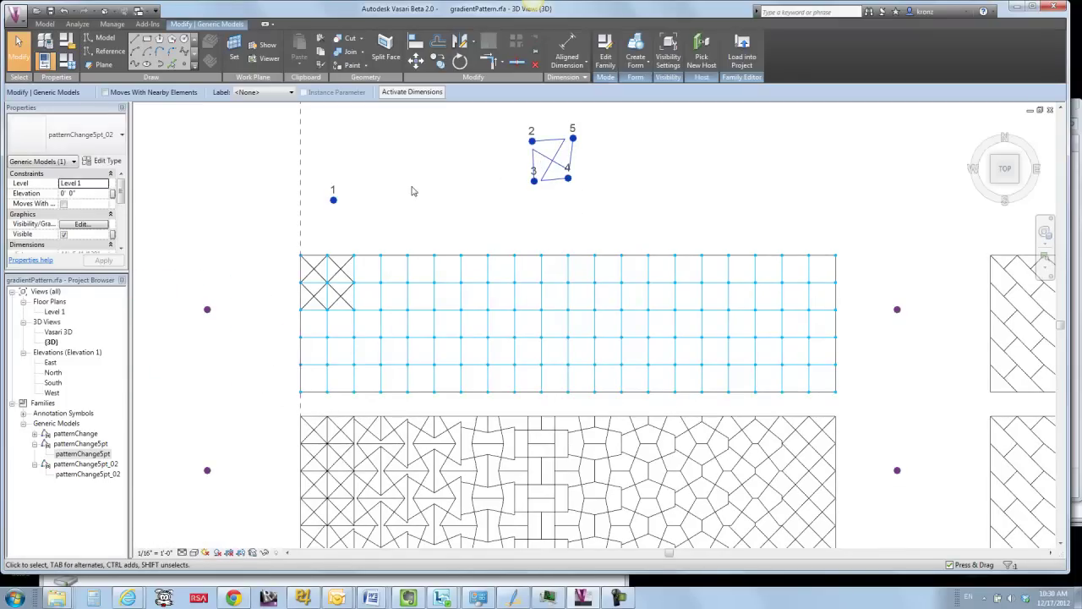
click(333, 200)
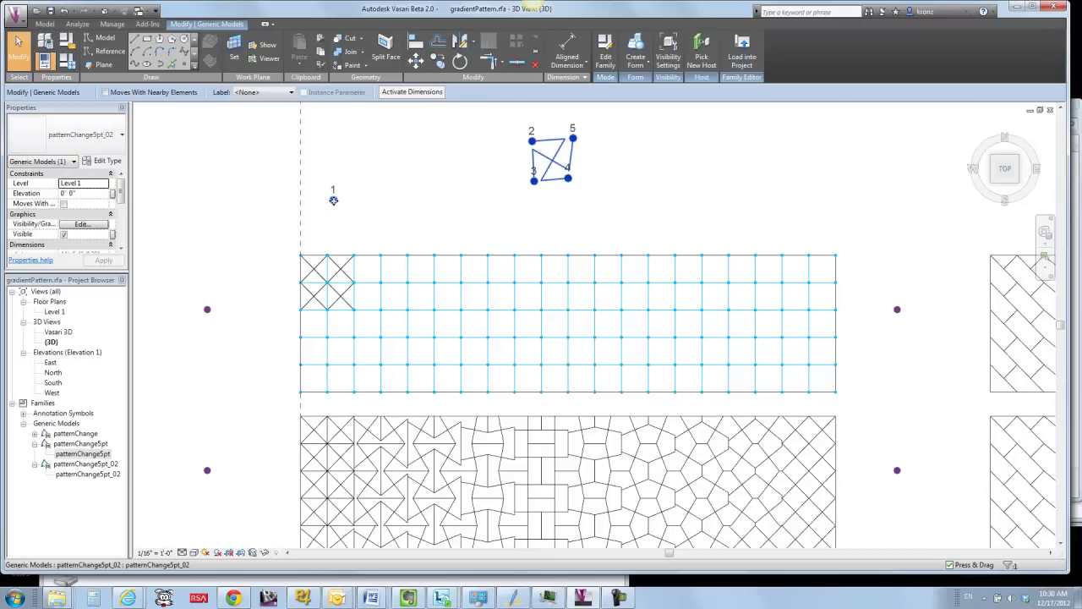
click(350, 217)
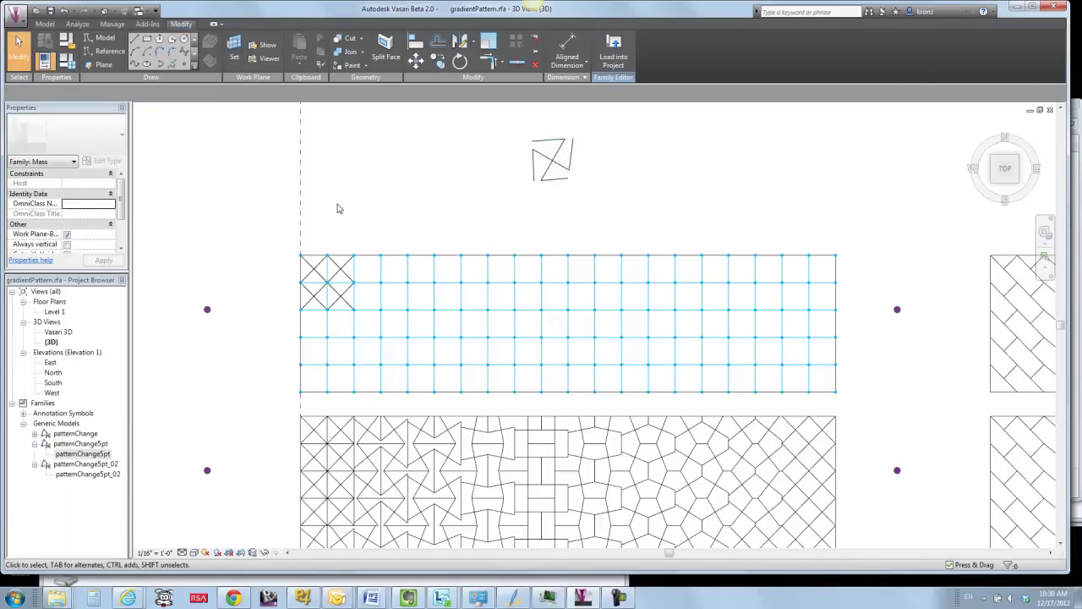
click(334, 202)
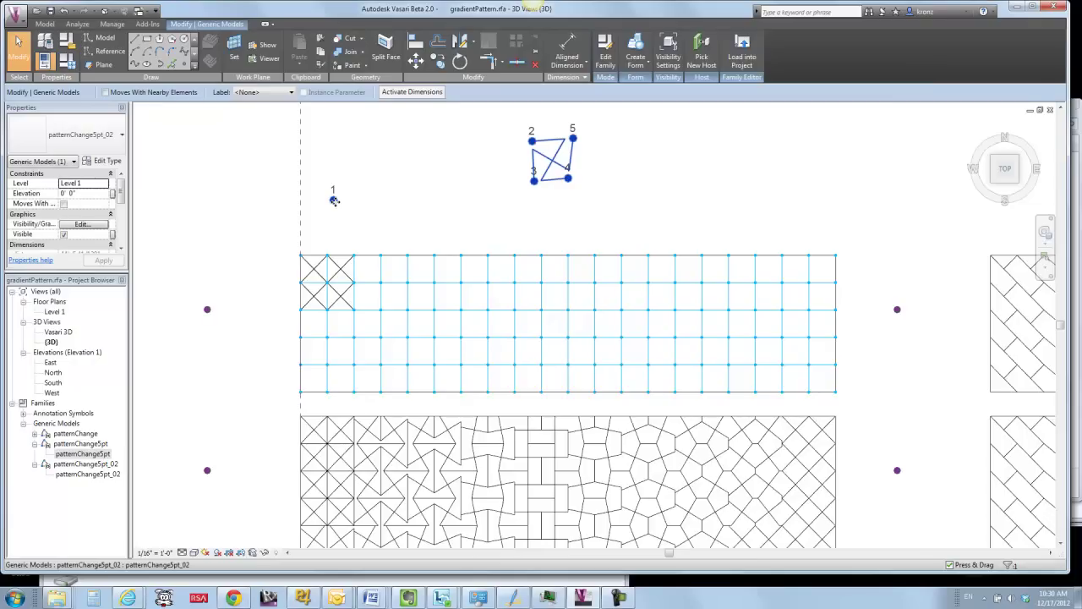
click(358, 219)
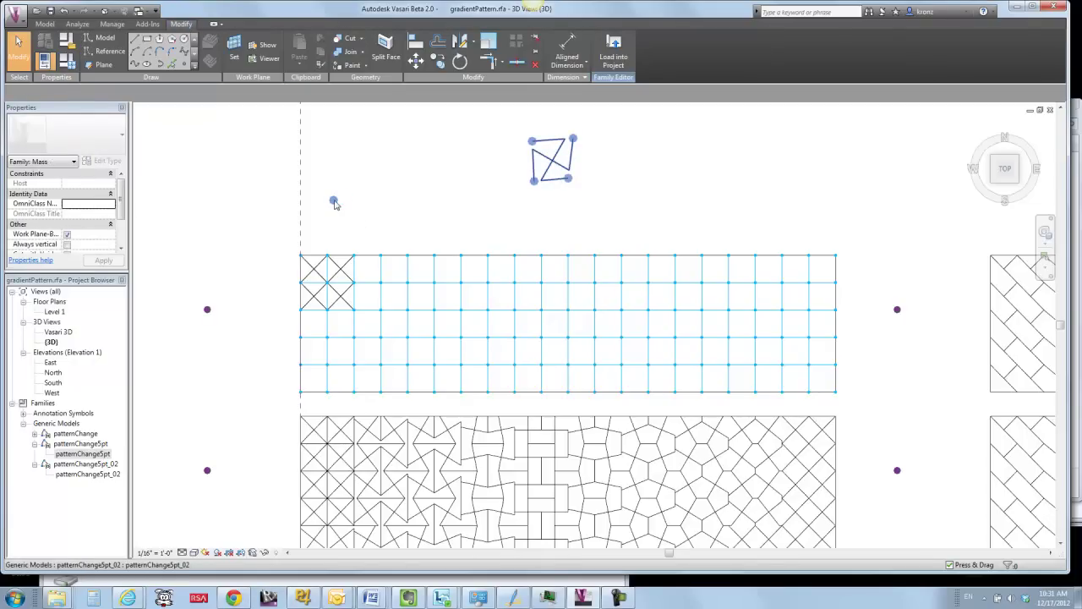
click(335, 202)
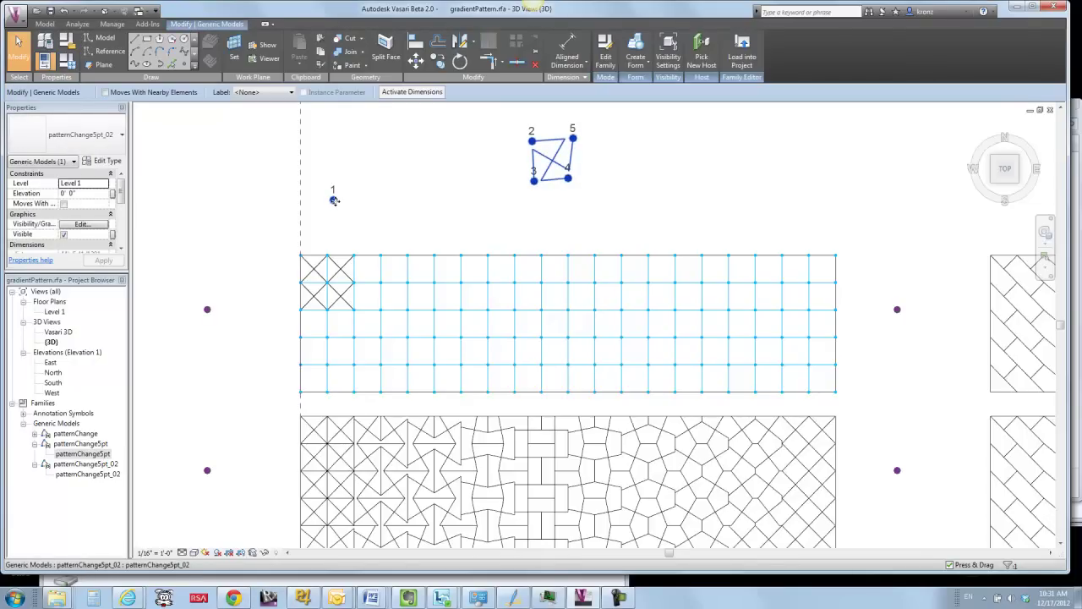
click(334, 200)
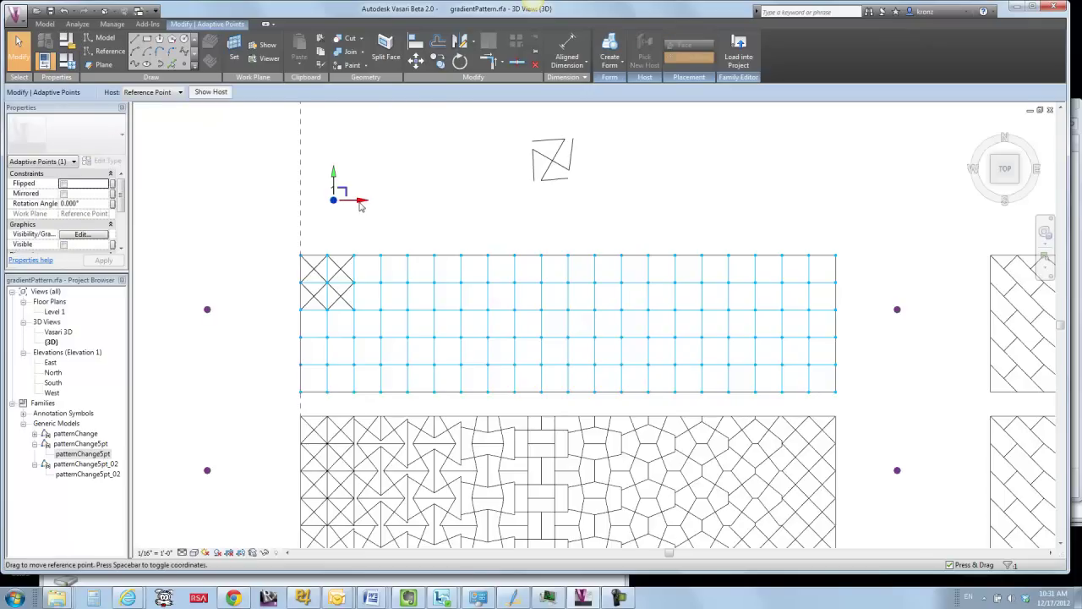
drag(361, 205, 265, 205)
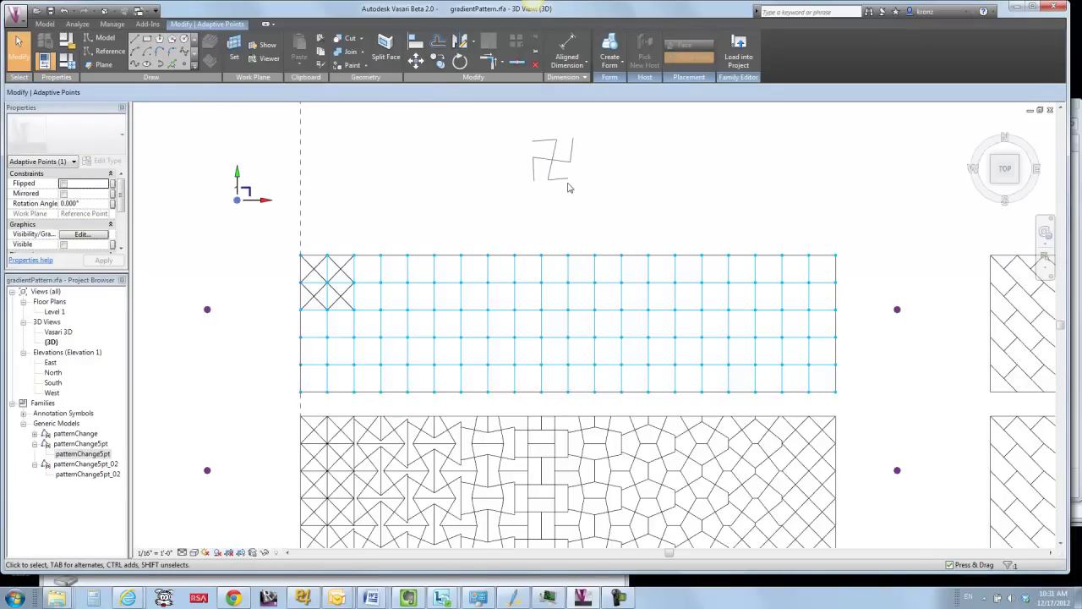
drag(264, 205, 174, 208)
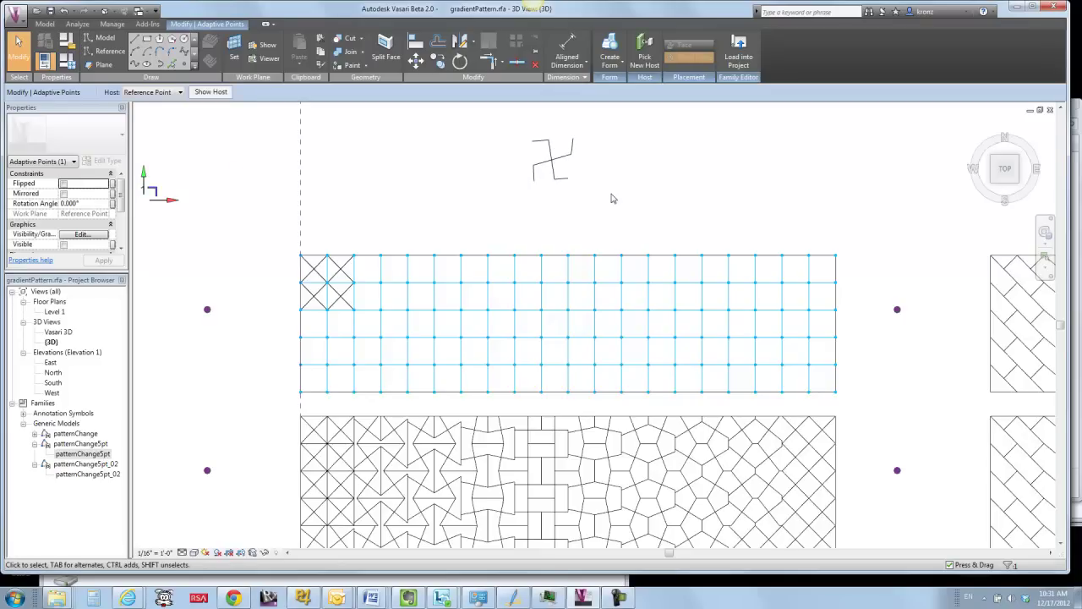
drag(172, 206, 453, 203)
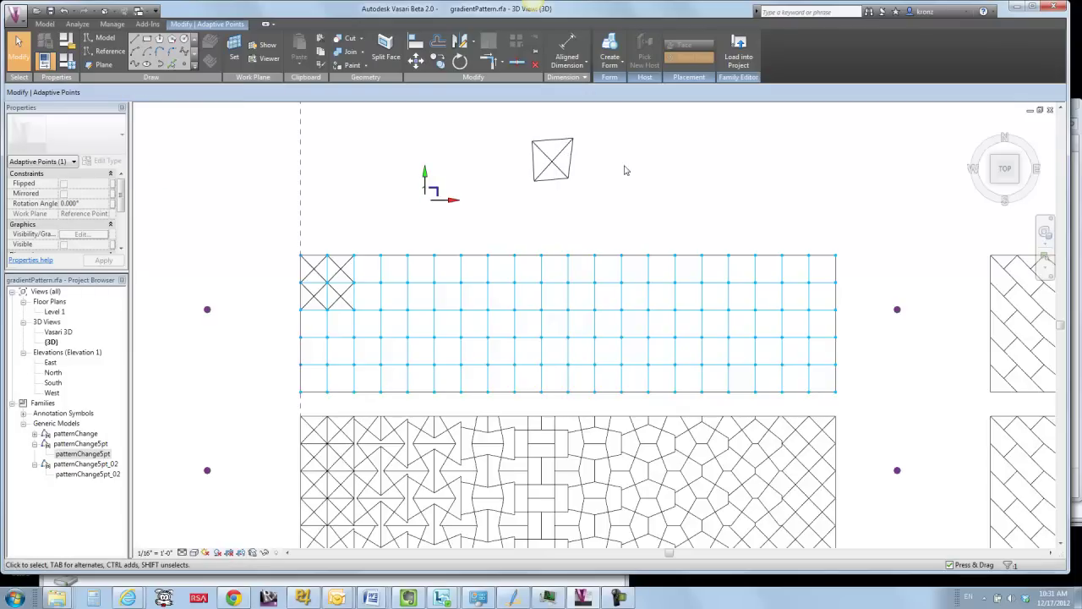
click(625, 170)
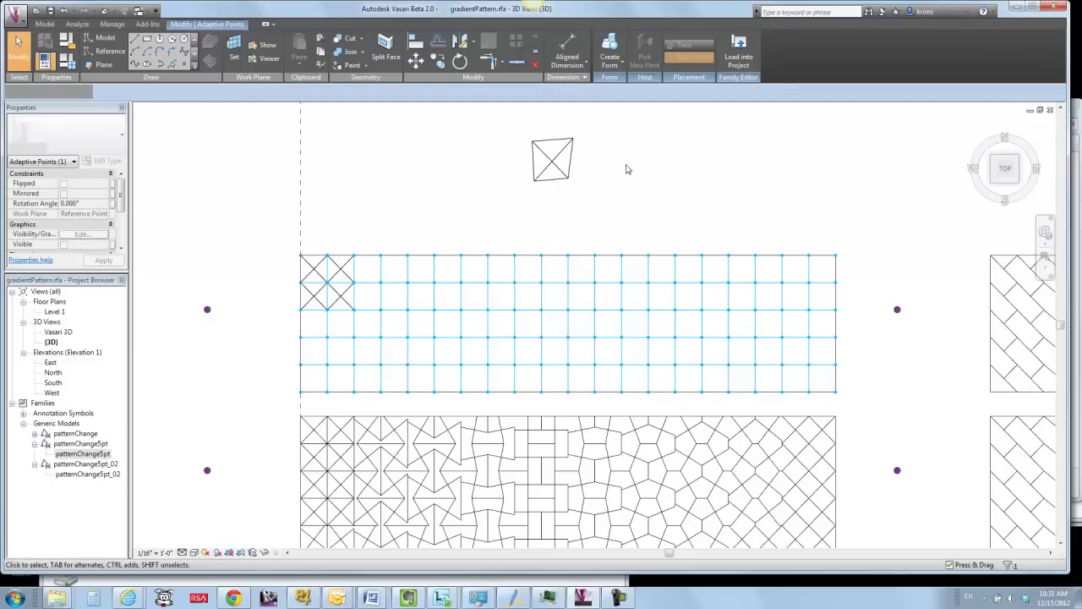
Move a tile from the grid's top-left block up into the top row and delete it.
click(290, 302)
scroll(254, 321, up, 1)
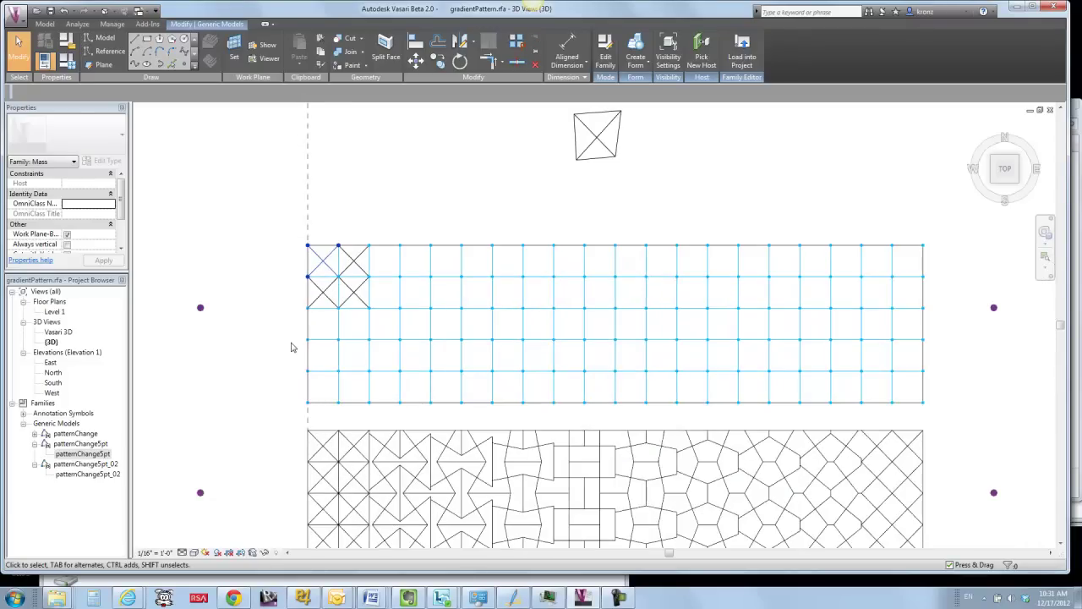
scroll(302, 350, up, 2)
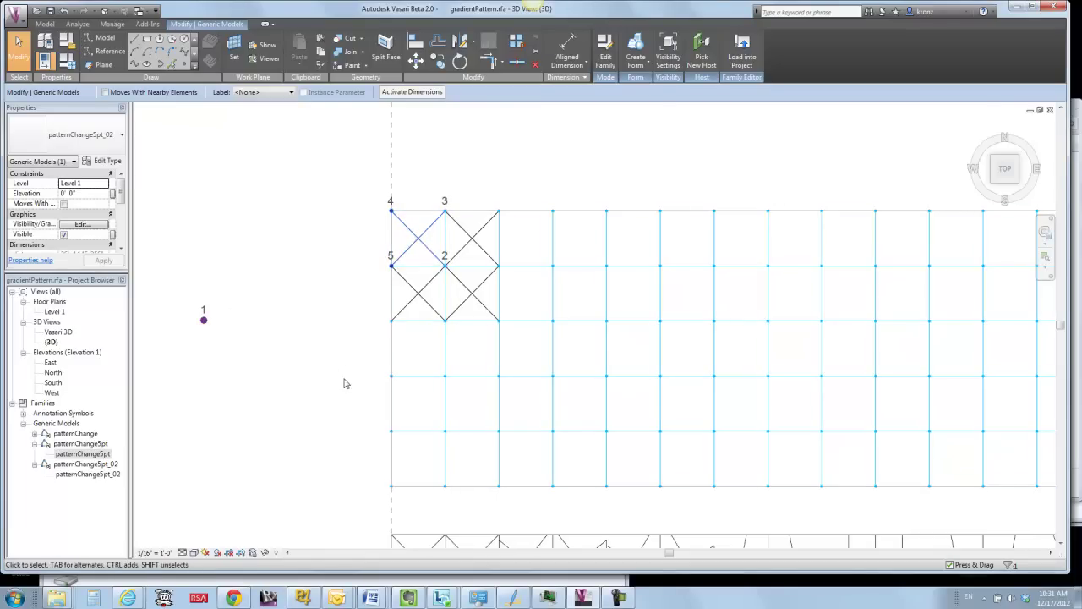
scroll(346, 381, down, 1)
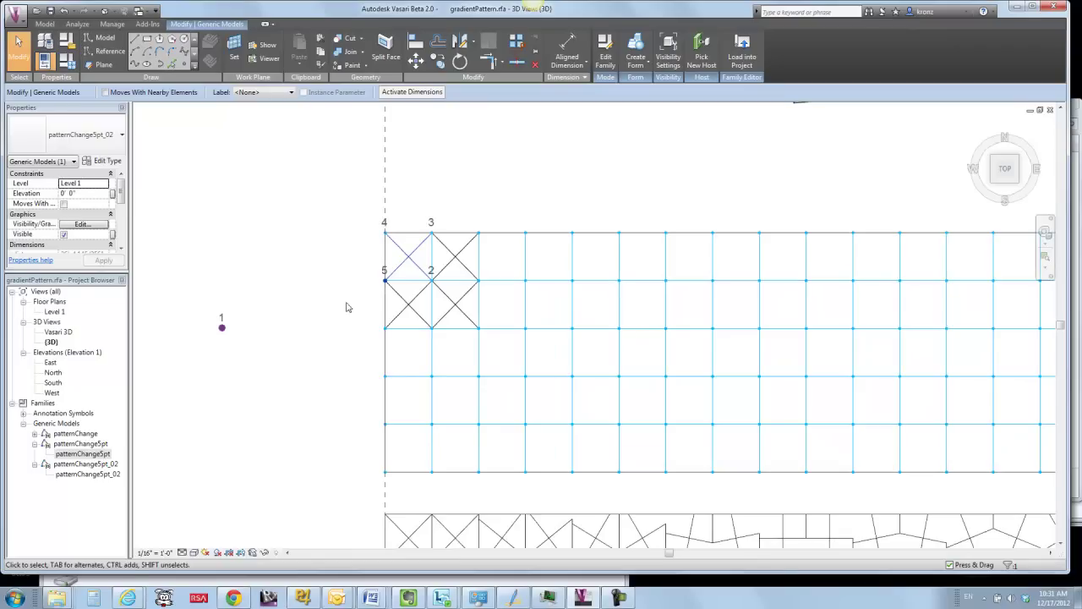
scroll(351, 302, down, 1)
middle_drag(350, 302, 329, 263)
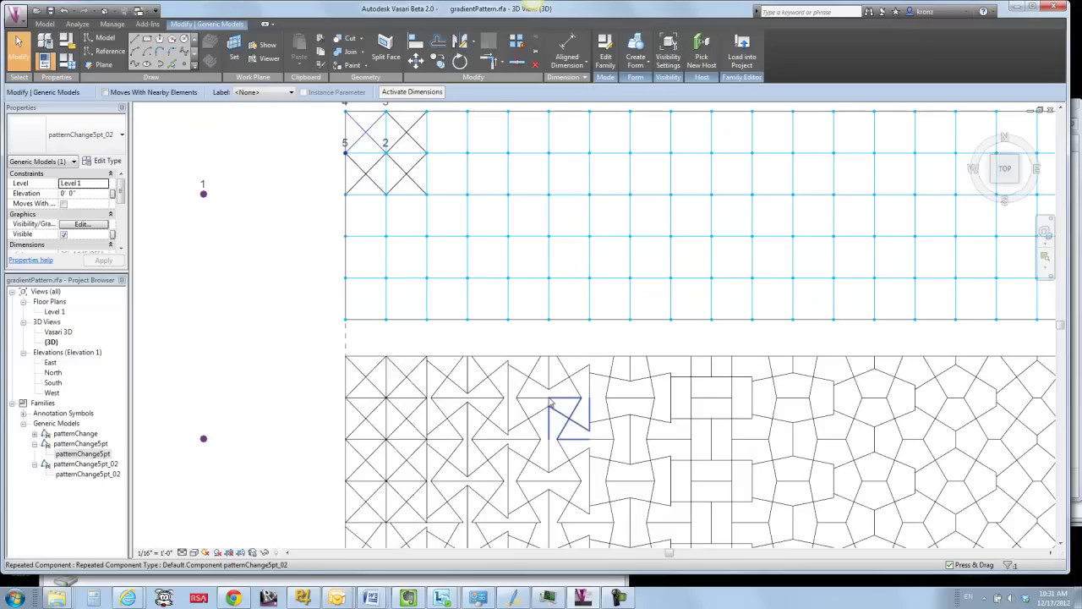
click(309, 224)
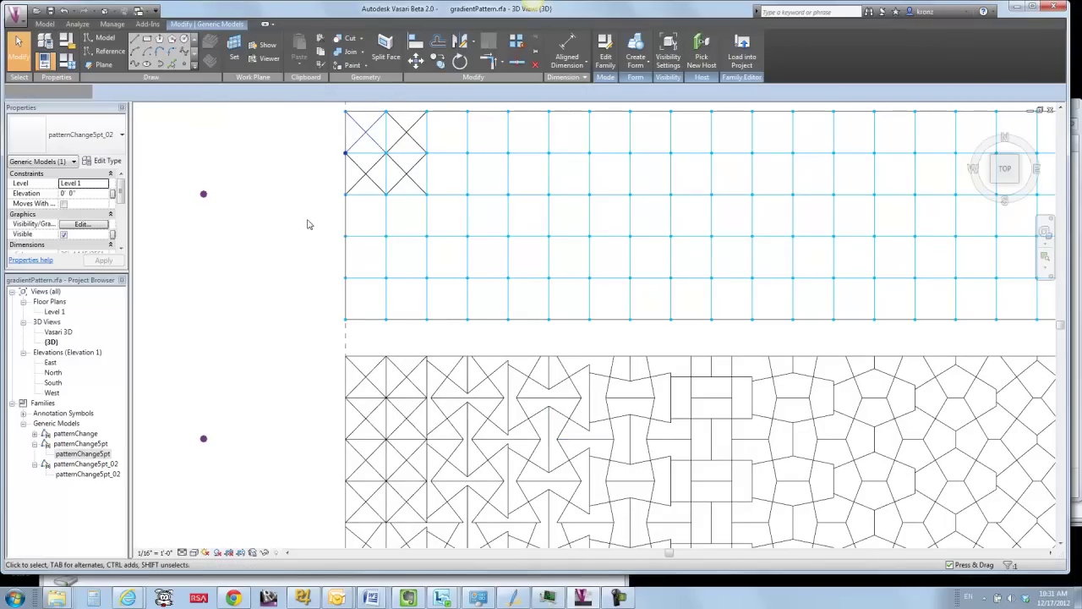
click(392, 159)
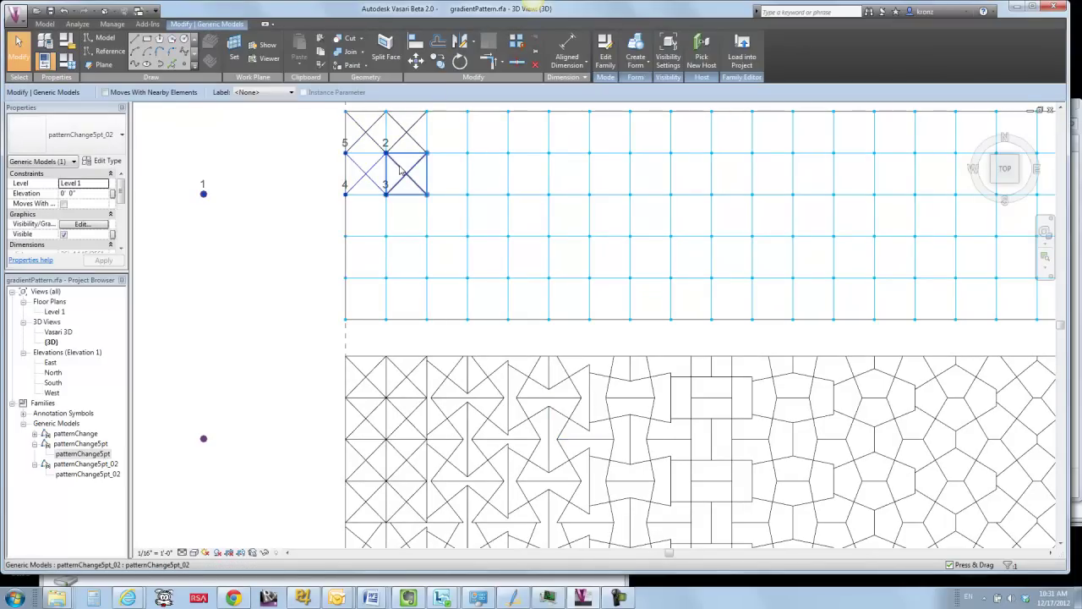
drag(401, 169, 395, 144)
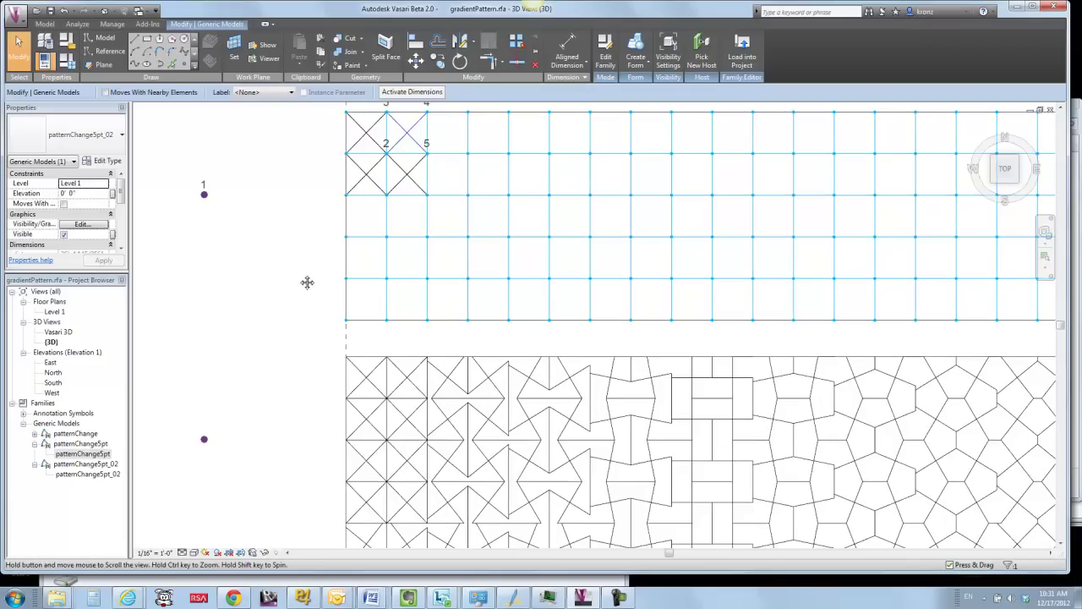
middle_drag(307, 282, 307, 282)
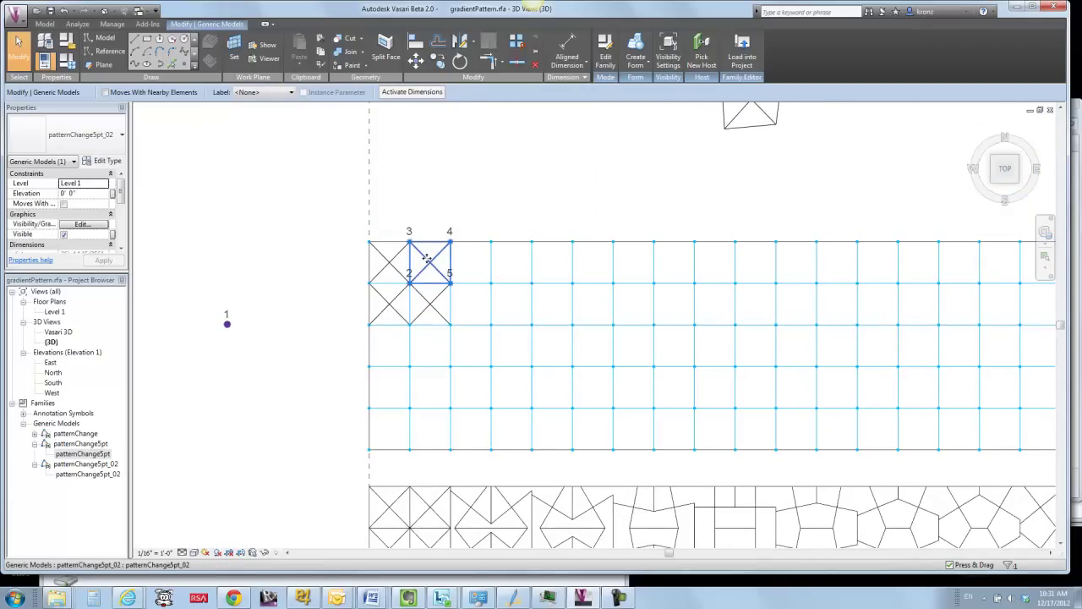
key(Delete)
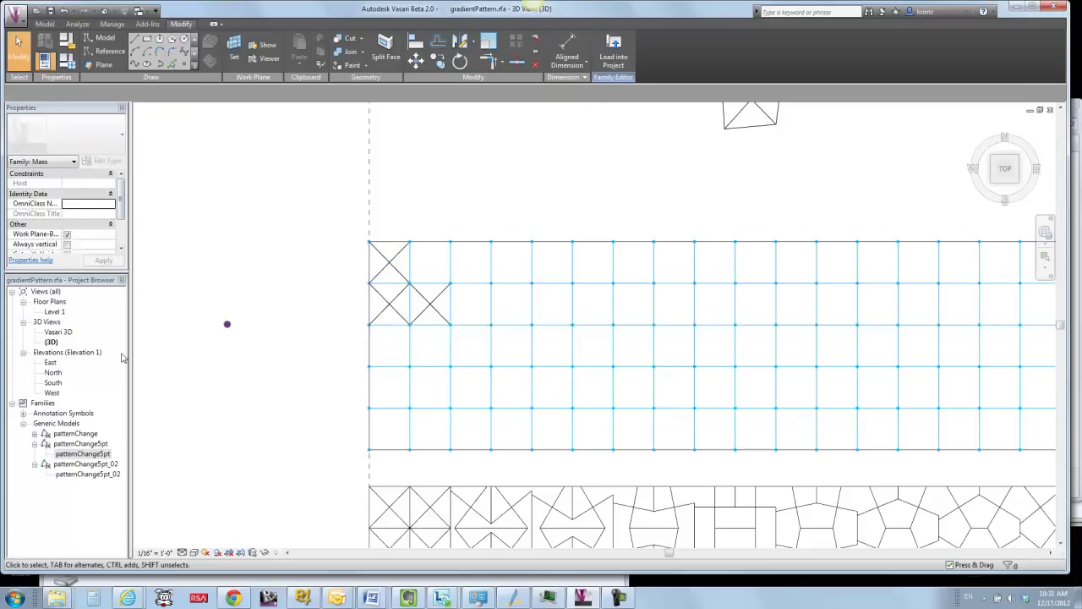
Place a patternChange5pt_02 component on four top-left grid nodes and cycle its orientation twice with Spacebar.
drag(85, 473, 229, 323)
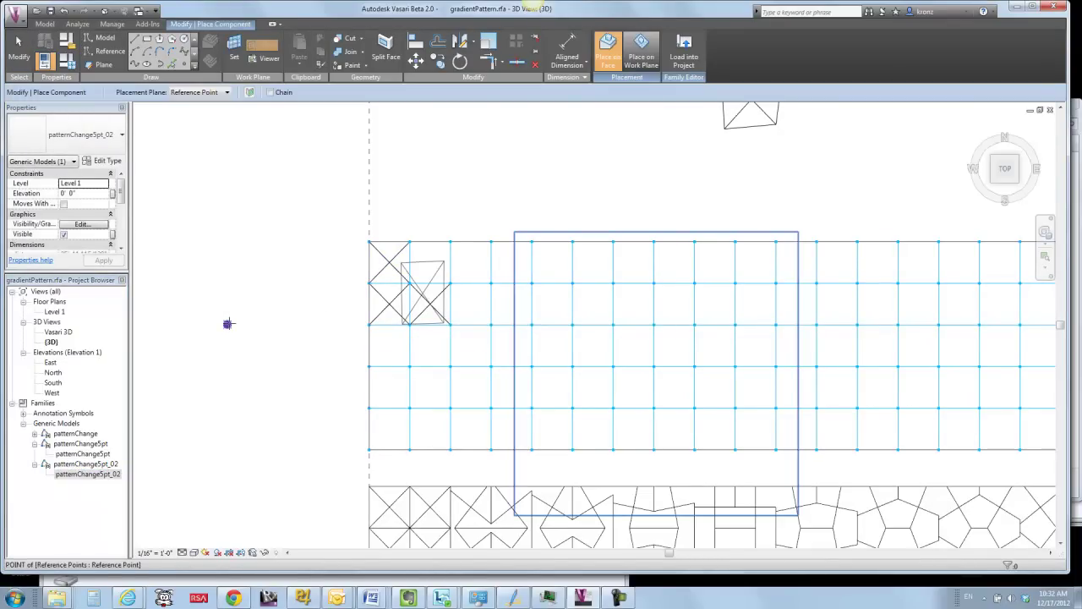
click(410, 284)
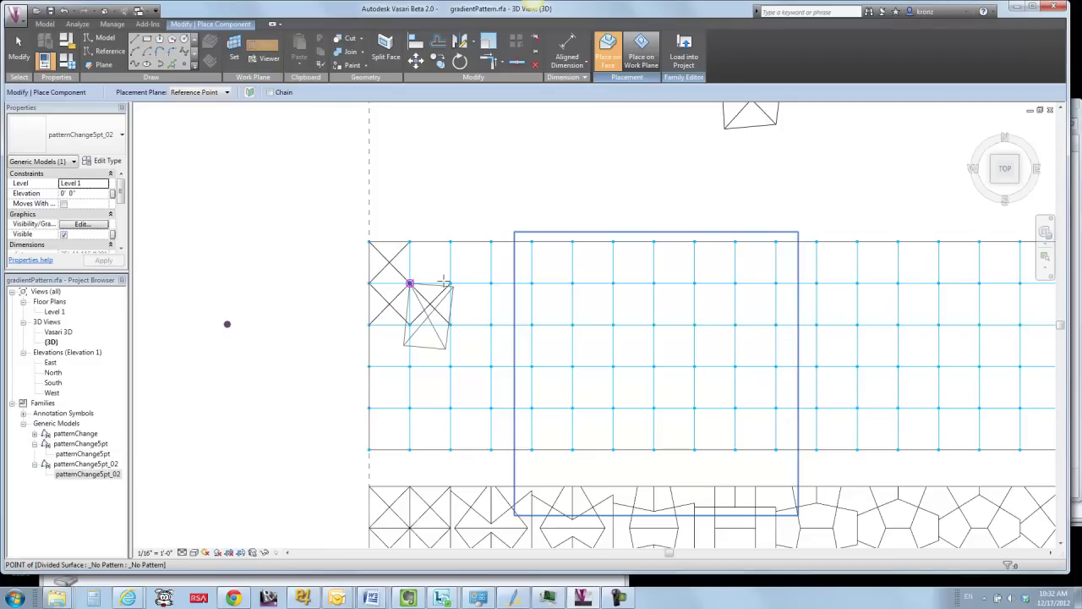
click(410, 242)
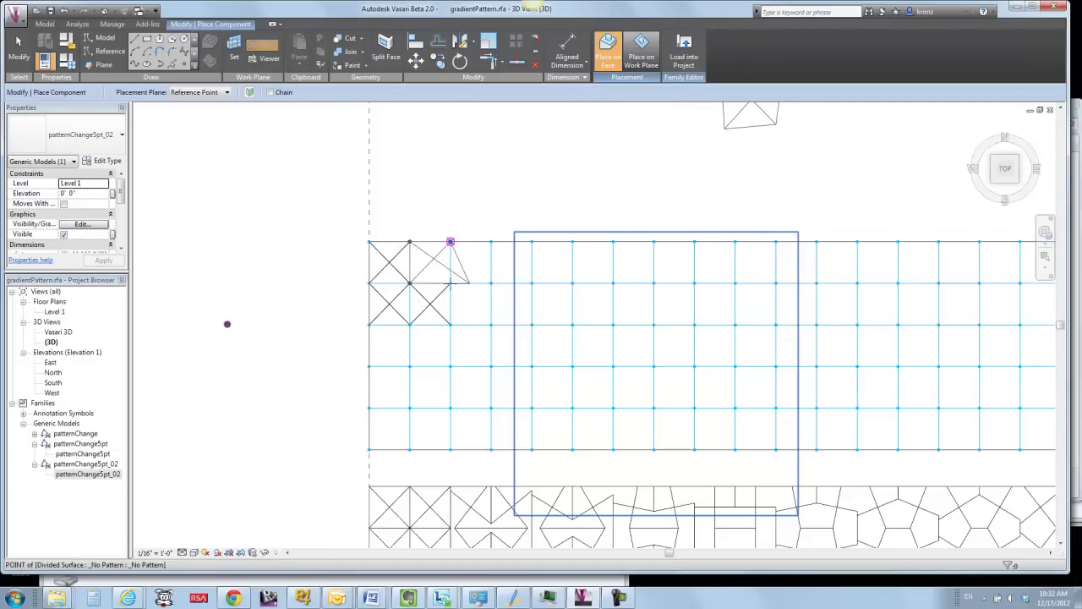
click(450, 242)
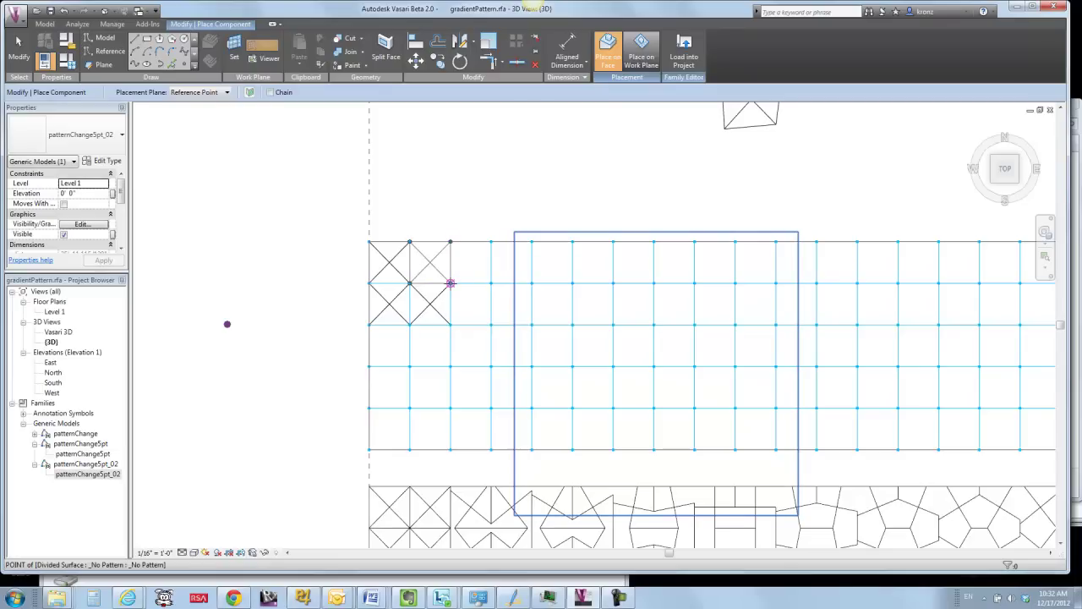
click(450, 284)
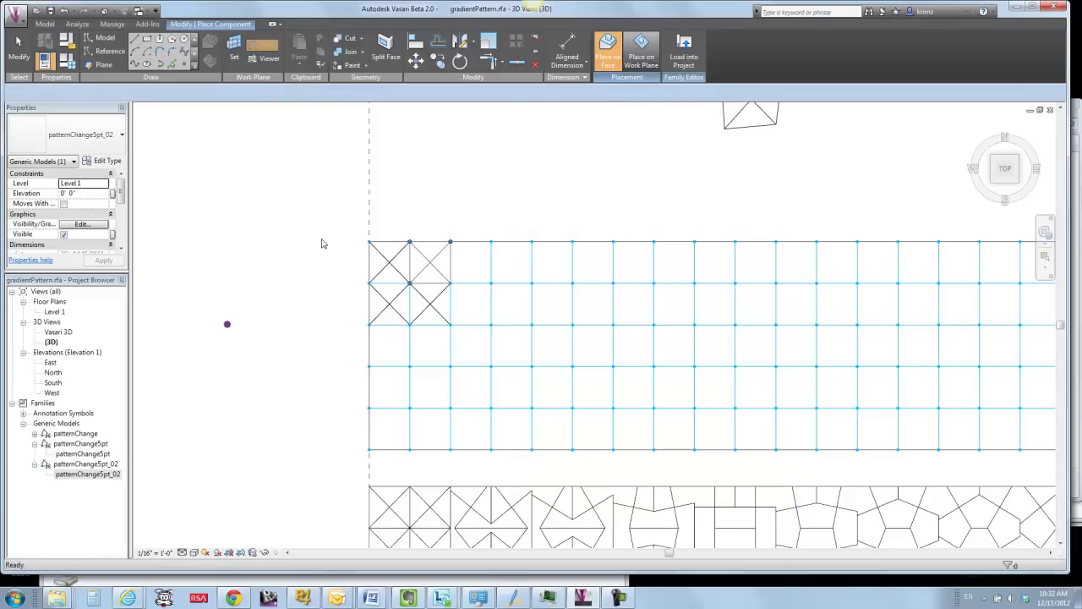
key(Escape)
click(388, 266)
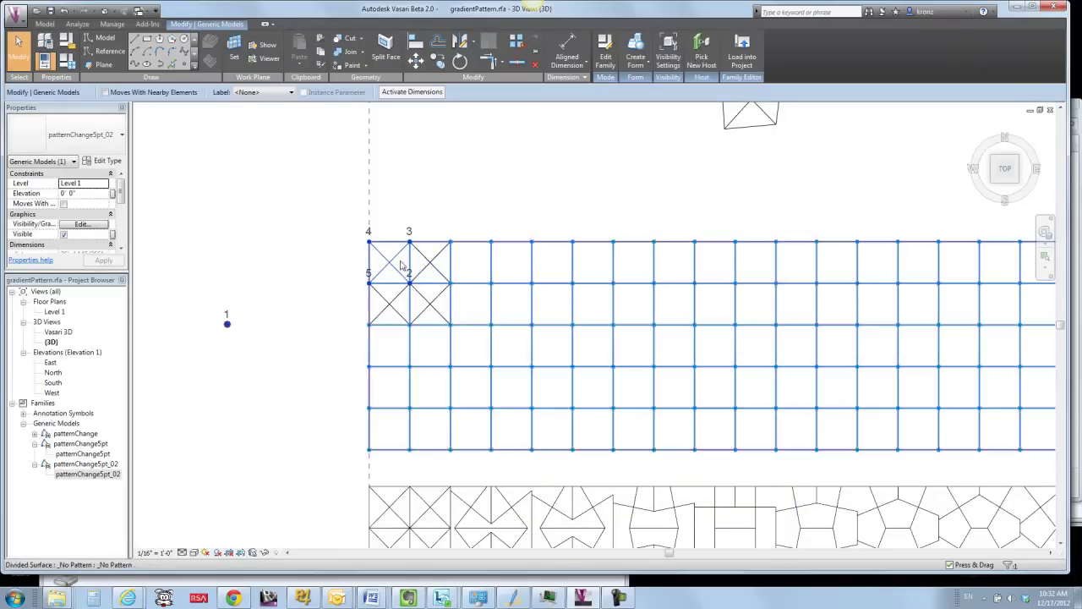
key(space)
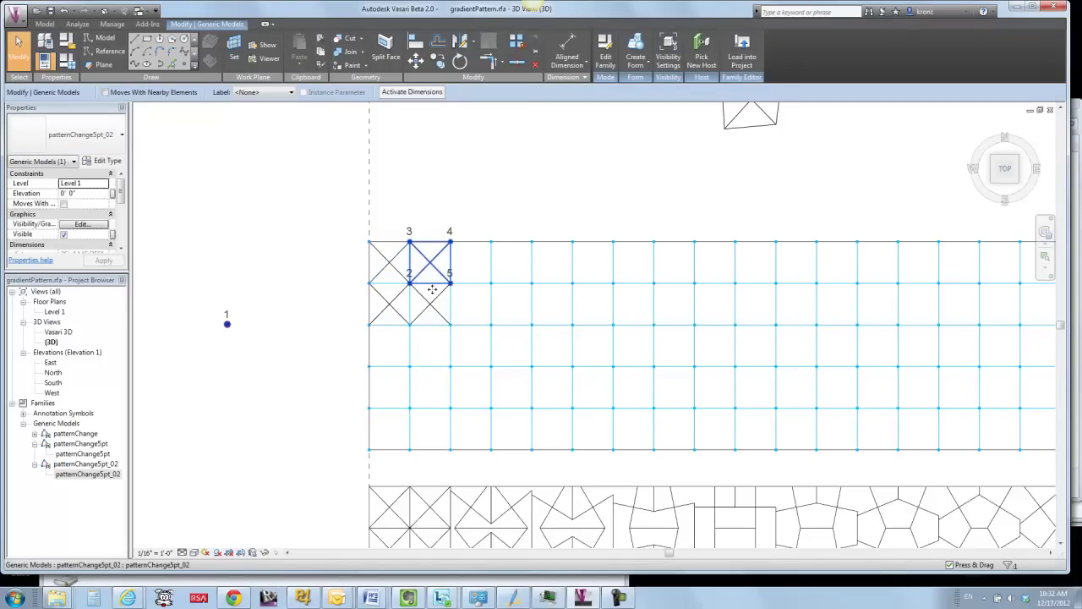
key(space)
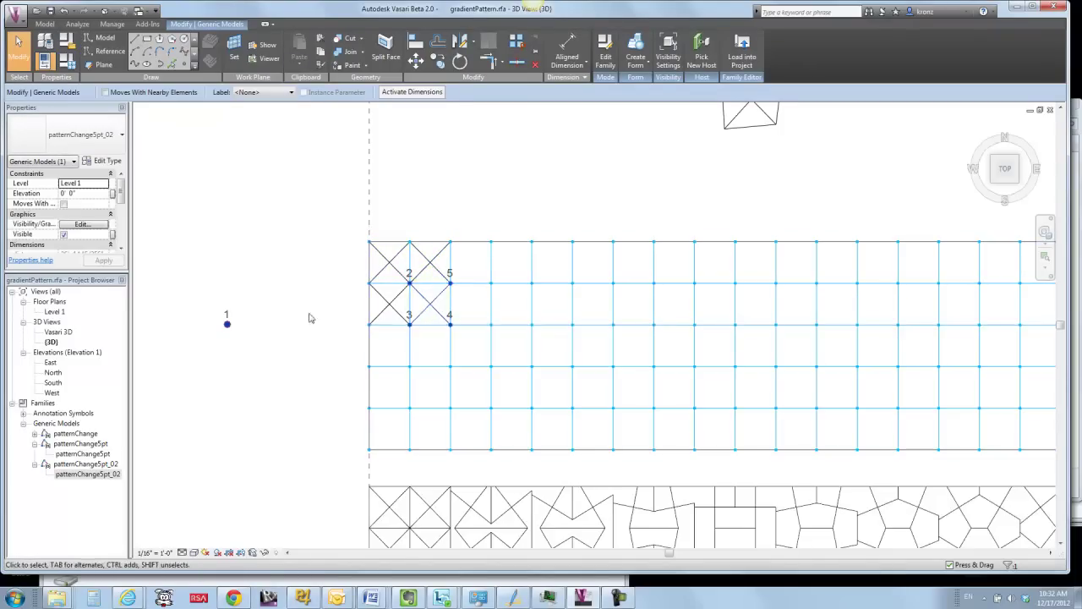
click(178, 182)
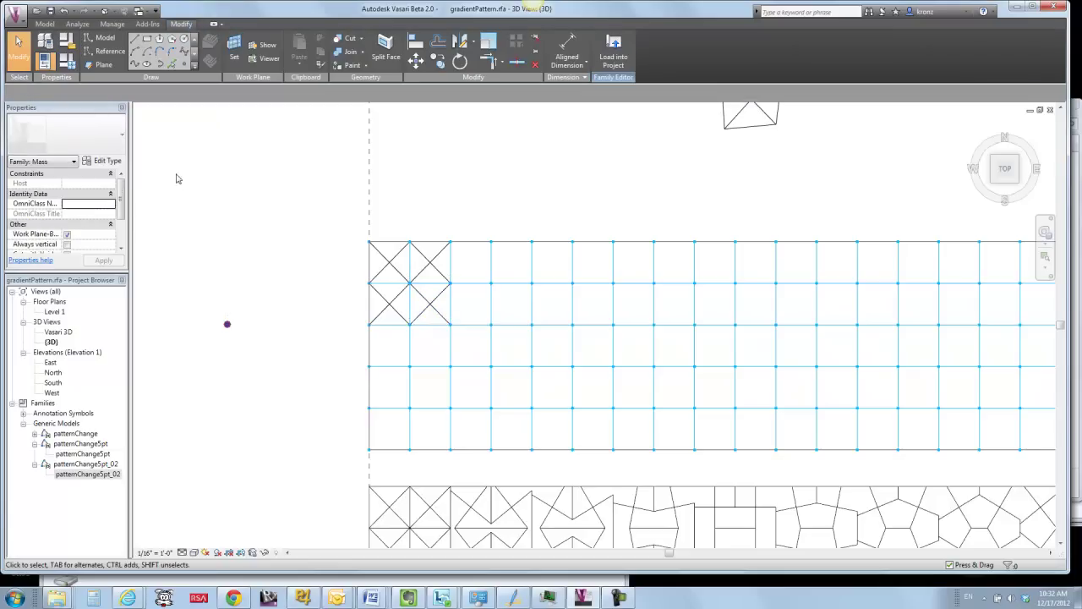
Repeat the patternChange5pt_02 component with the divided grid to fill the upper surface, then zoom out.
drag(178, 182, 493, 390)
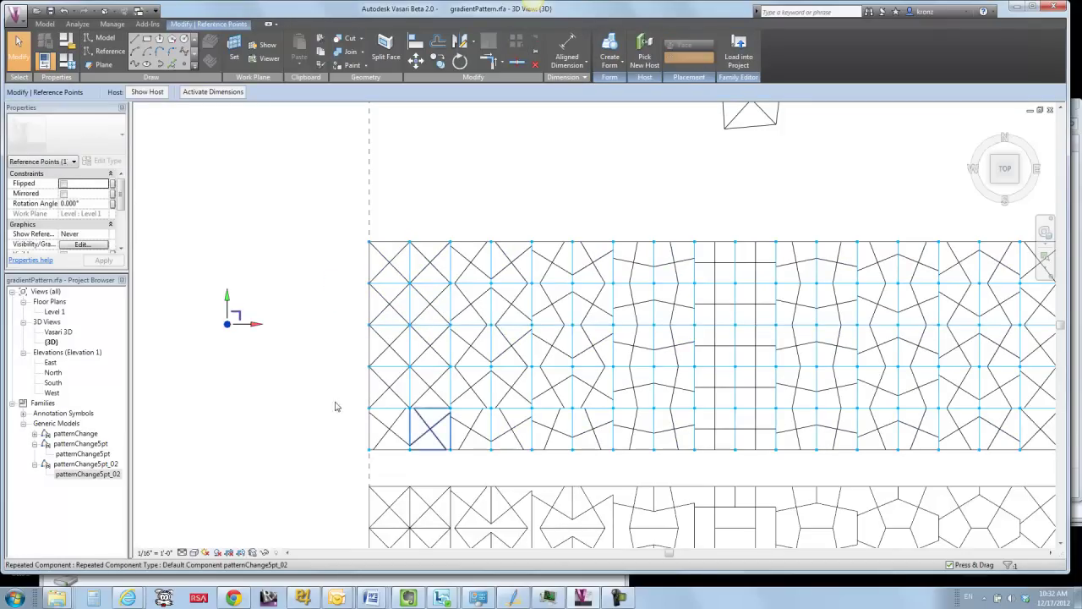
click(429, 352)
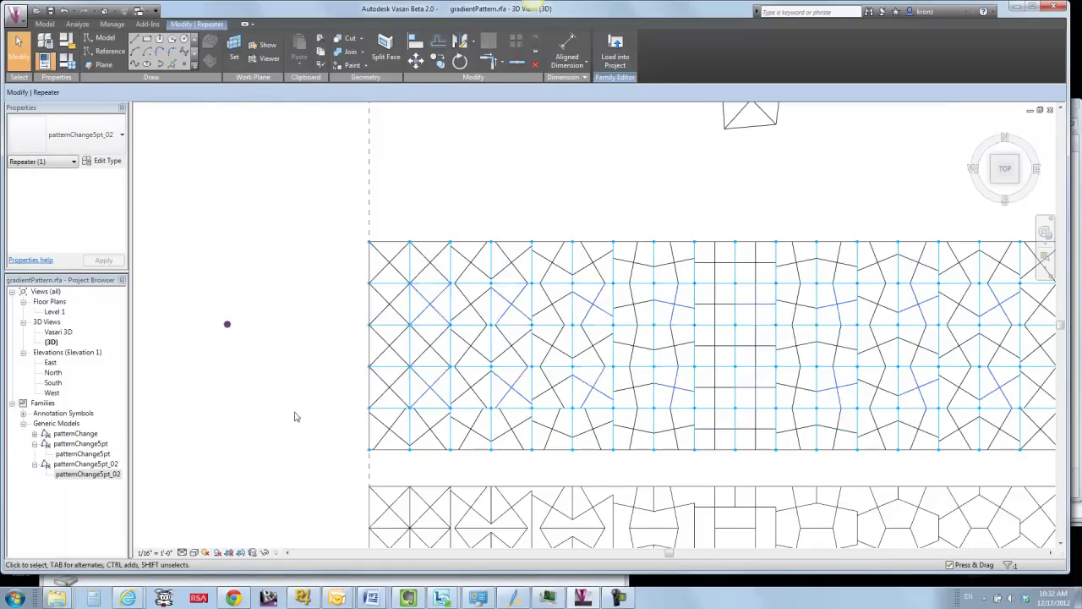
click(299, 407)
scroll(304, 423, down, 2)
middle_drag(274, 302, 283, 283)
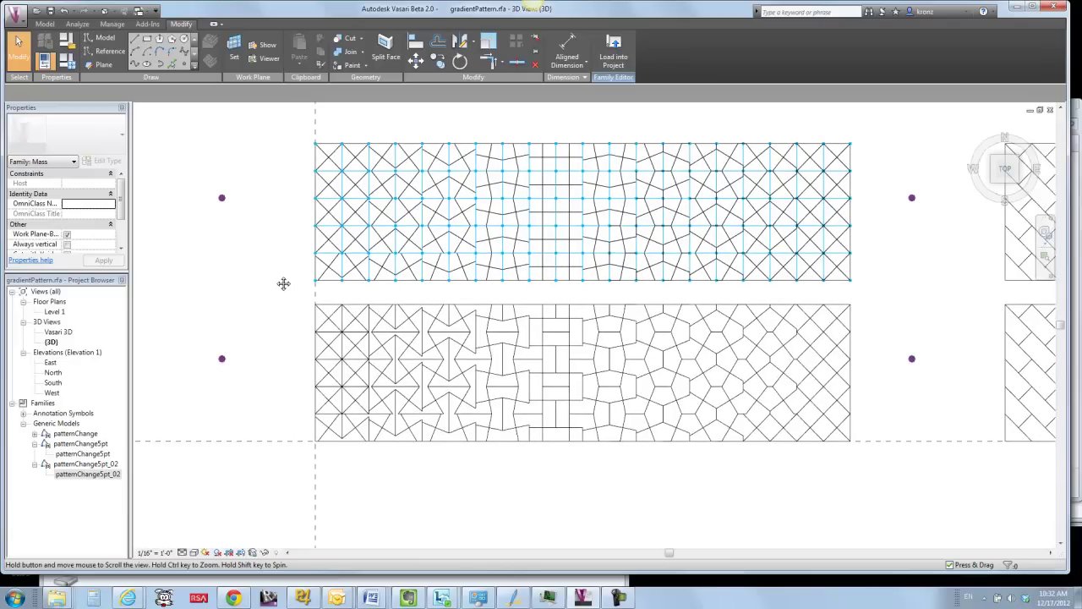
Tab through the repeater and divided surface, then select one patternChange5pt_02 tile.
key(Tab)
key(Tab)
key(Tab)
key(Tab)
key(Tab)
key(Tab)
key(Tab)
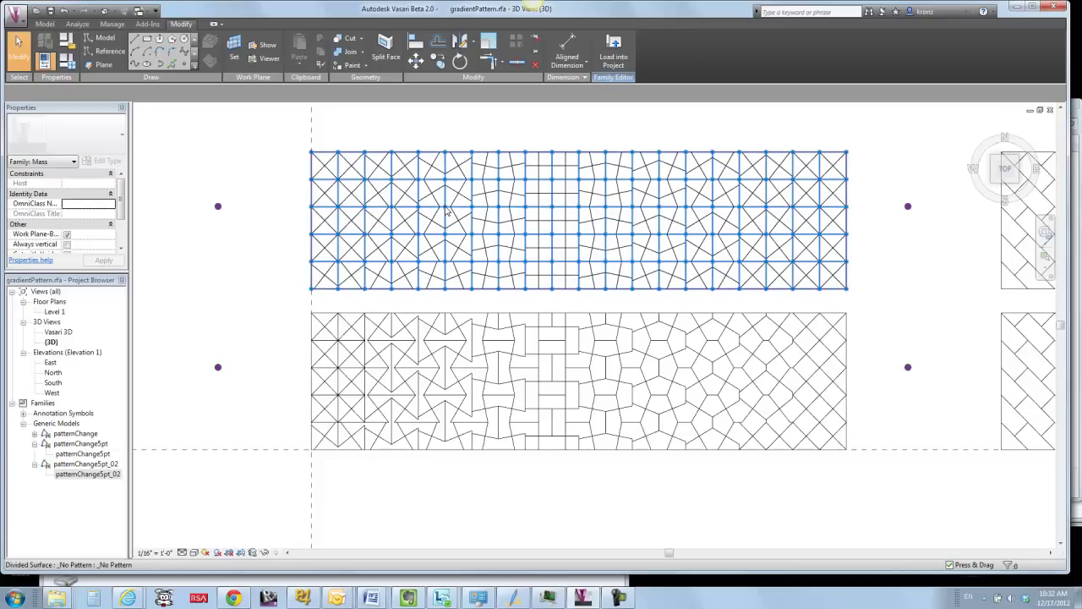
click(448, 210)
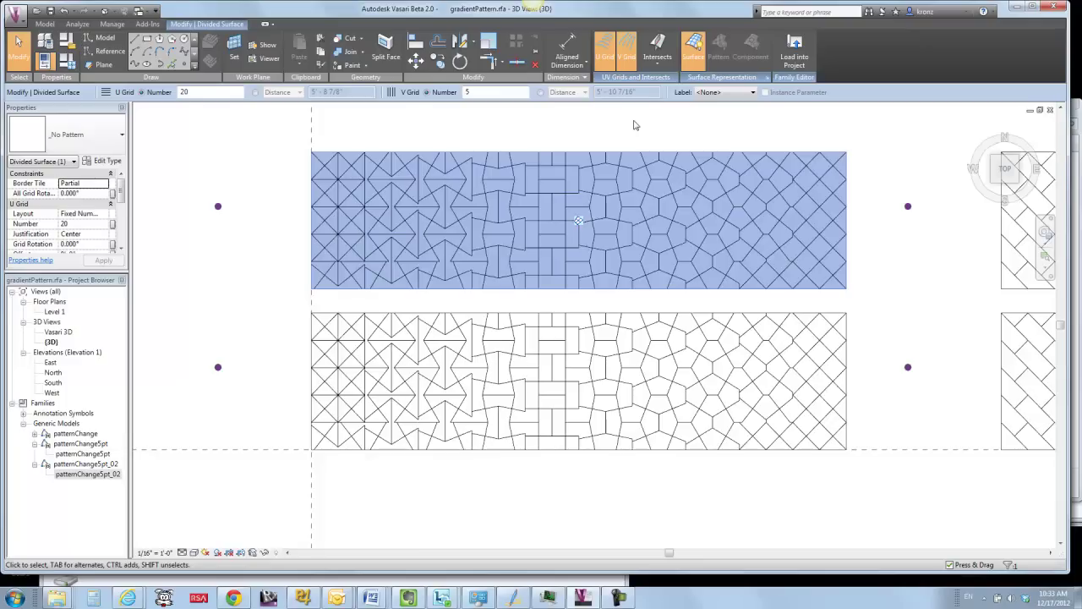
key(Escape)
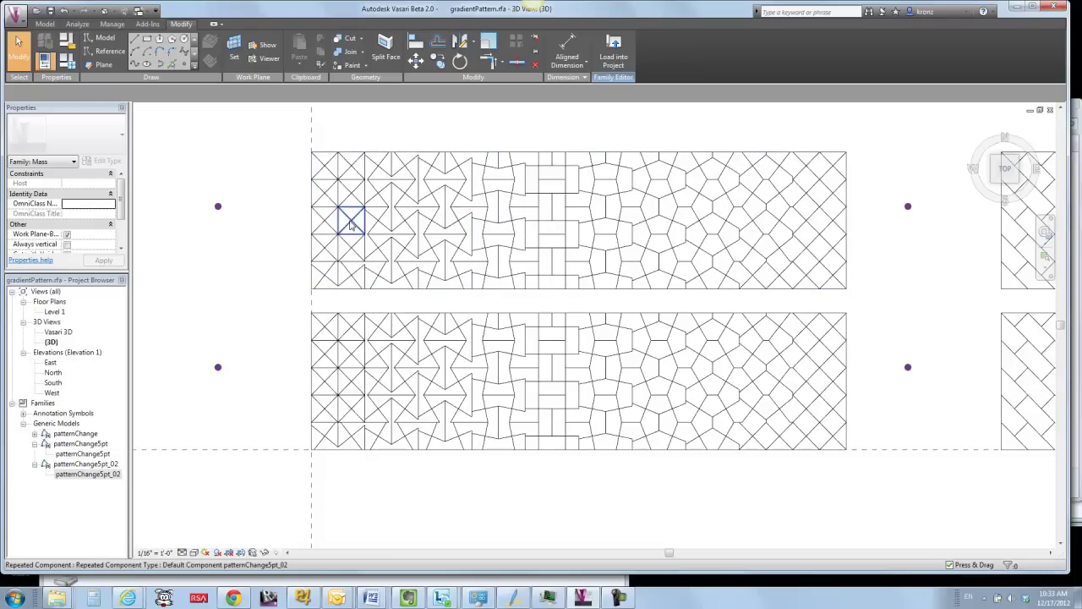
click(351, 221)
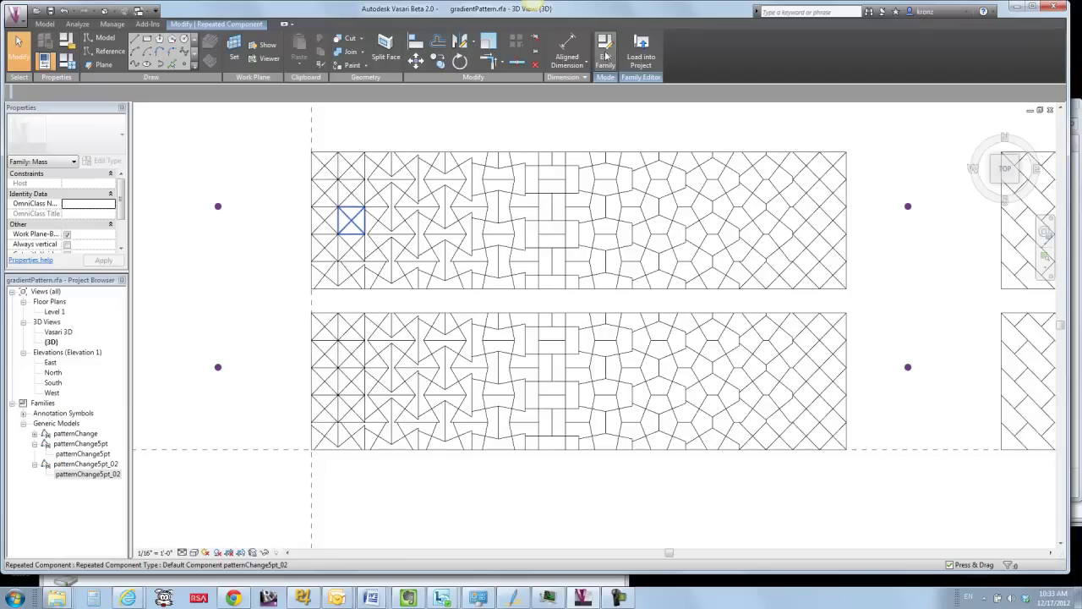
Edit the patternChange5pt_02 family, zoom in, and select its chain of connecting lines.
click(606, 56)
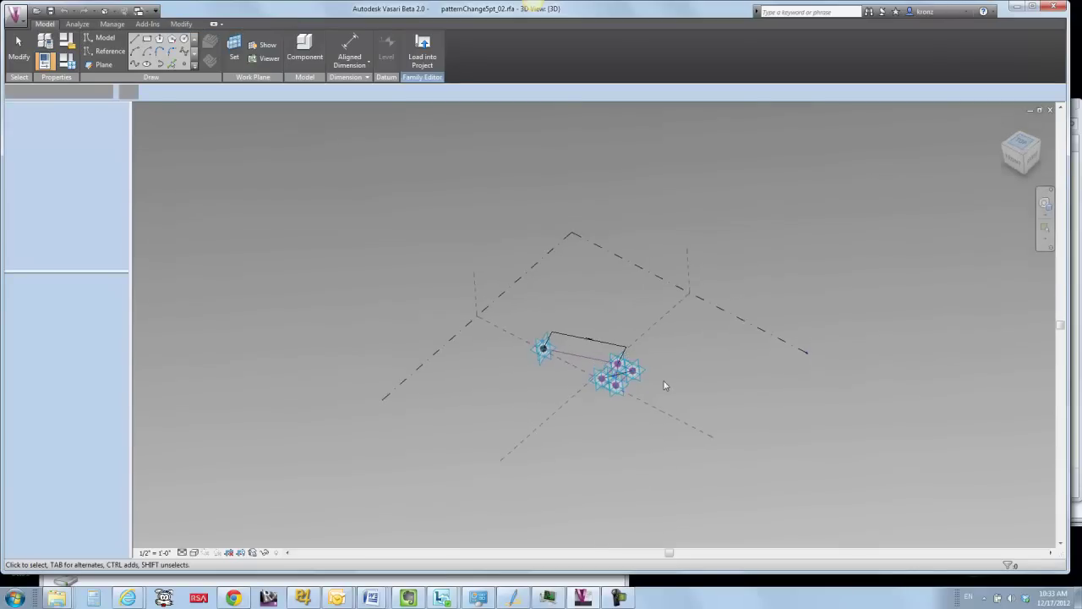
scroll(606, 317, up, 5)
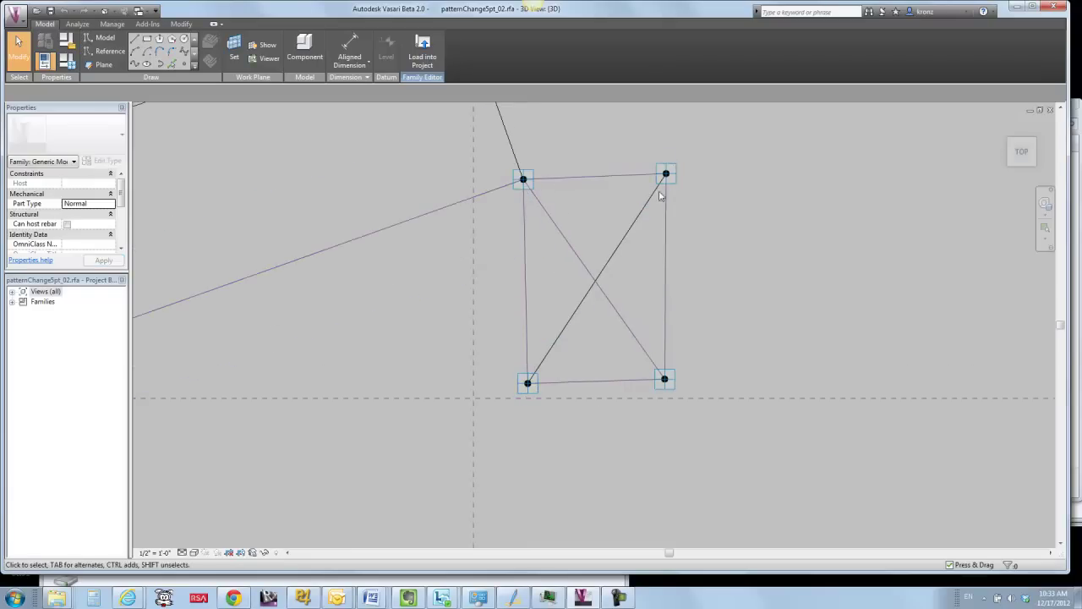
key(Tab)
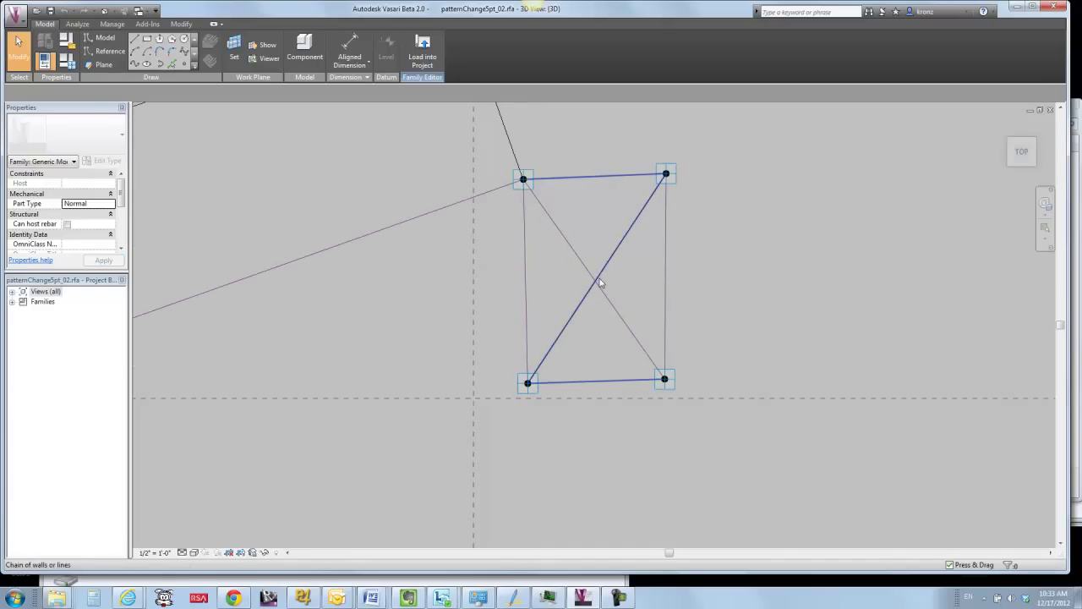
key(Tab)
click(555, 186)
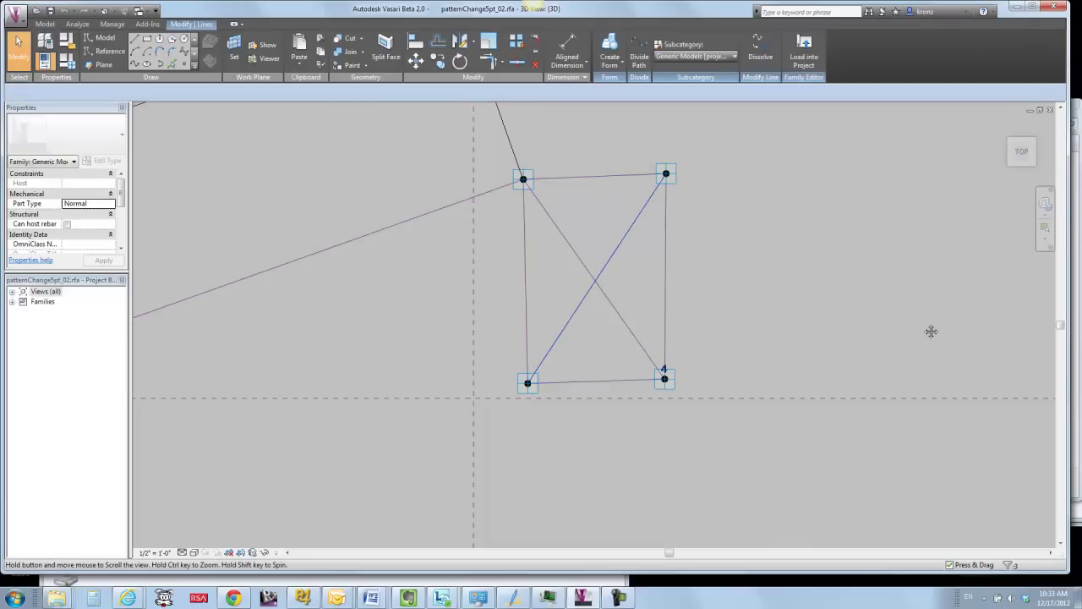
scroll(931, 331, down, 3)
Drag the lower-left adaptive point left so dist reads 40' - 9 11/16", then select the reference point near point 5.
middle_drag(956, 333, 894, 345)
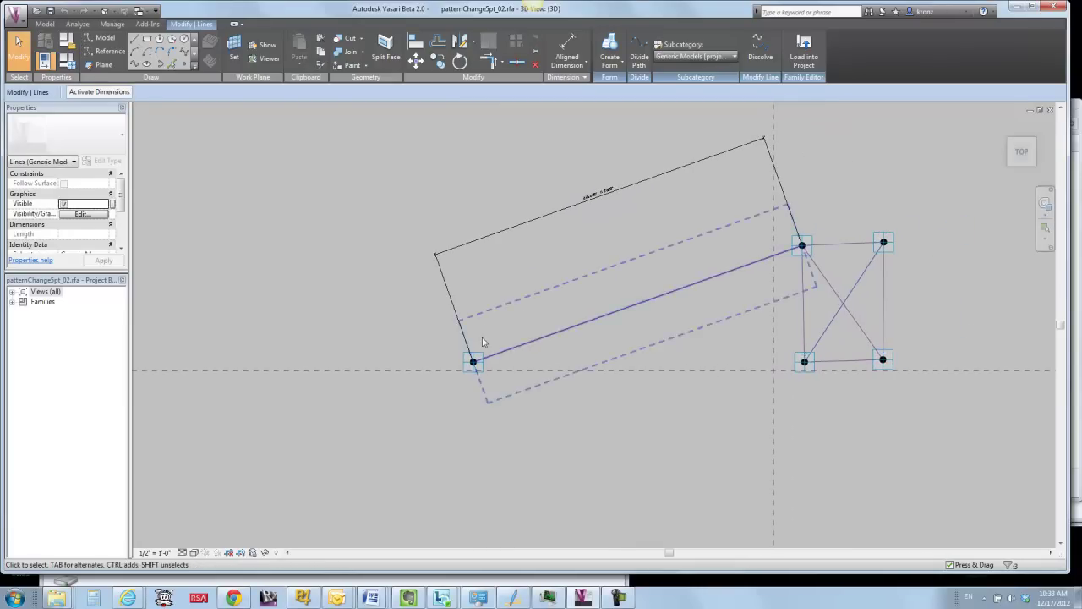
click(514, 404)
click(524, 414)
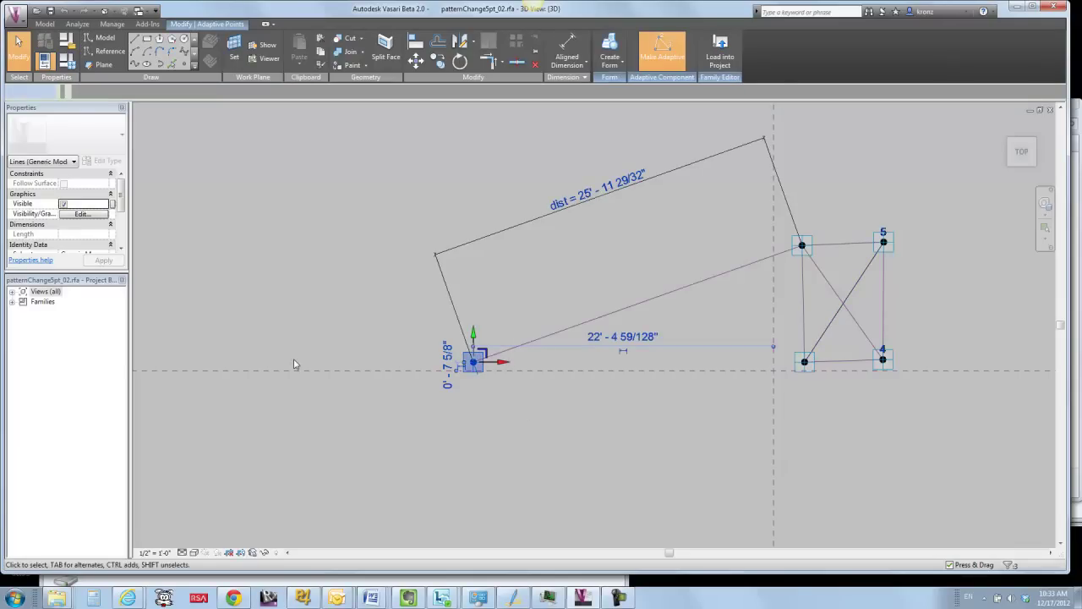
drag(473, 362, 266, 362)
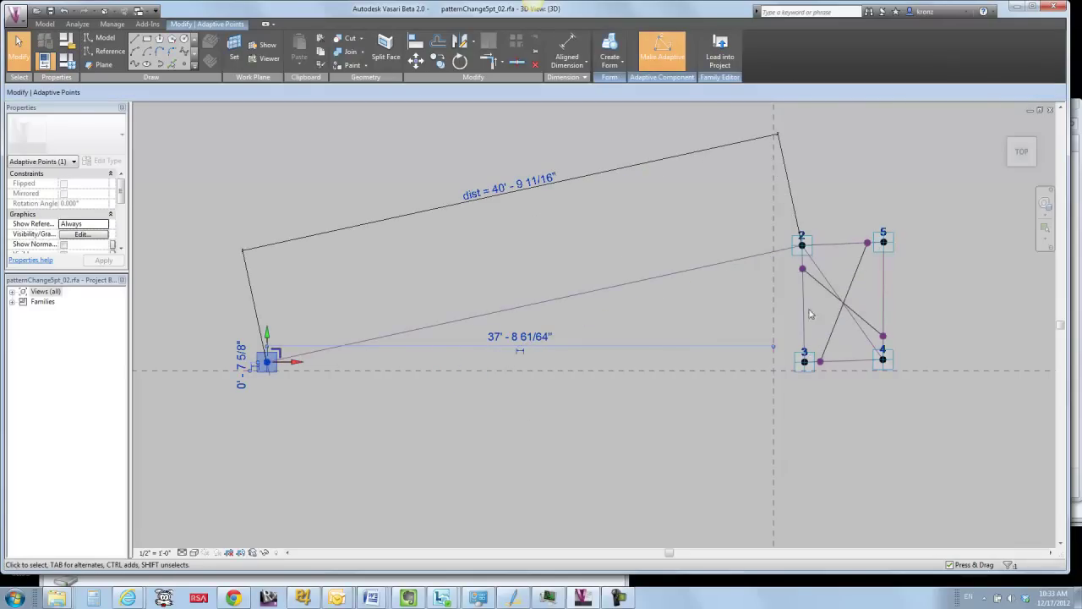
click(939, 291)
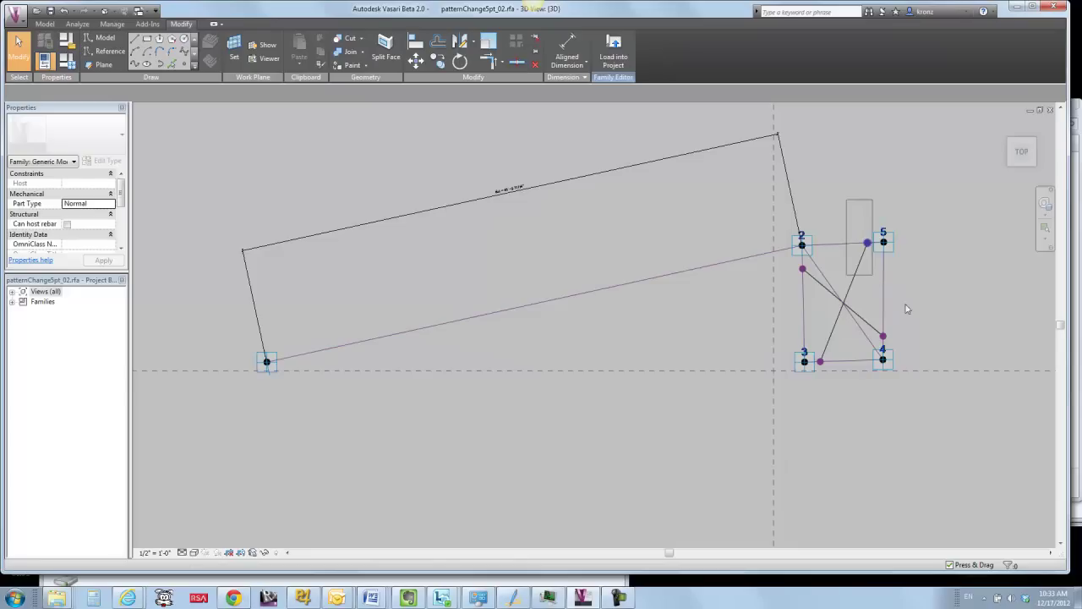
click(867, 243)
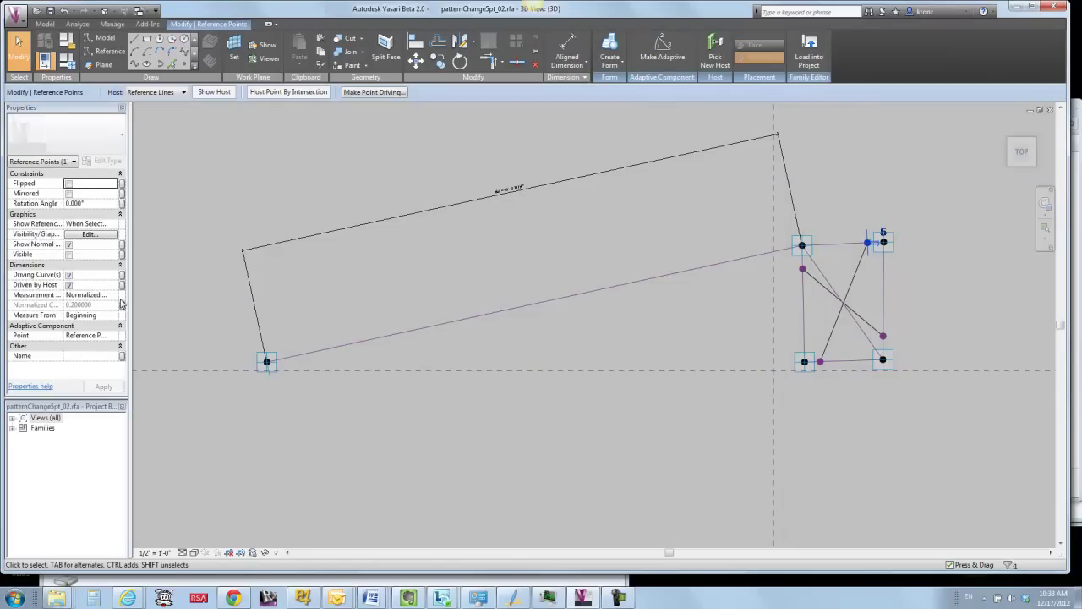
Check the point's Normalized Curve Parameter link, cancel without changes, and pan the family view.
click(122, 304)
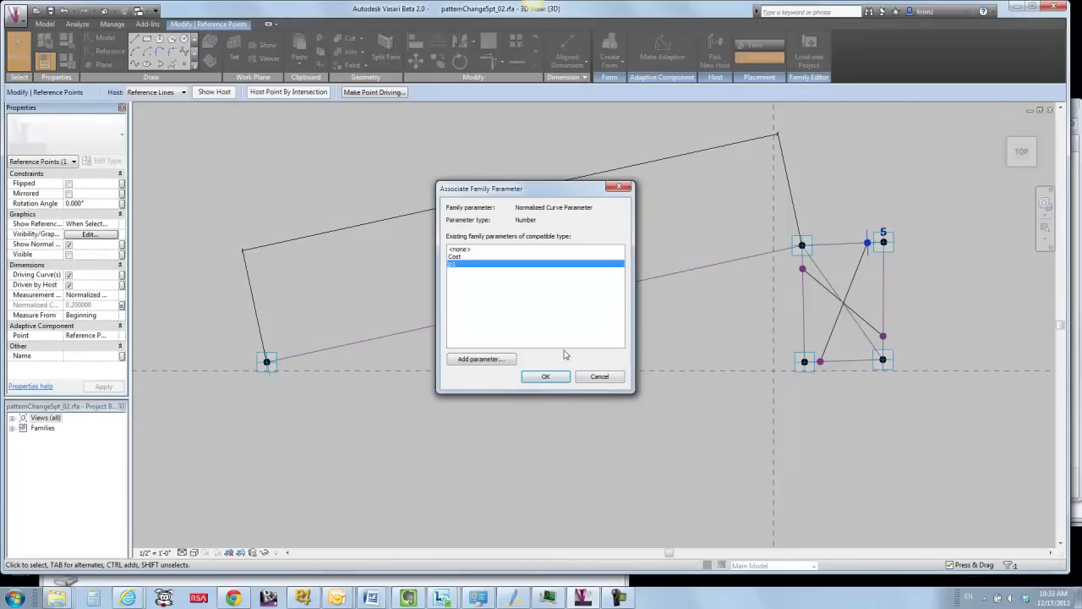
click(599, 378)
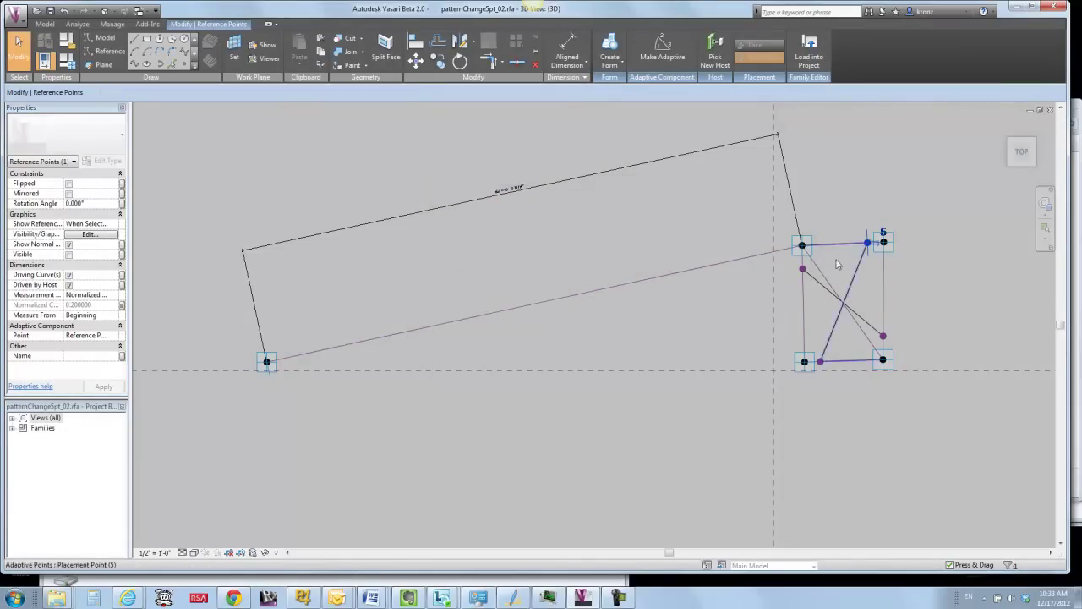
click(851, 405)
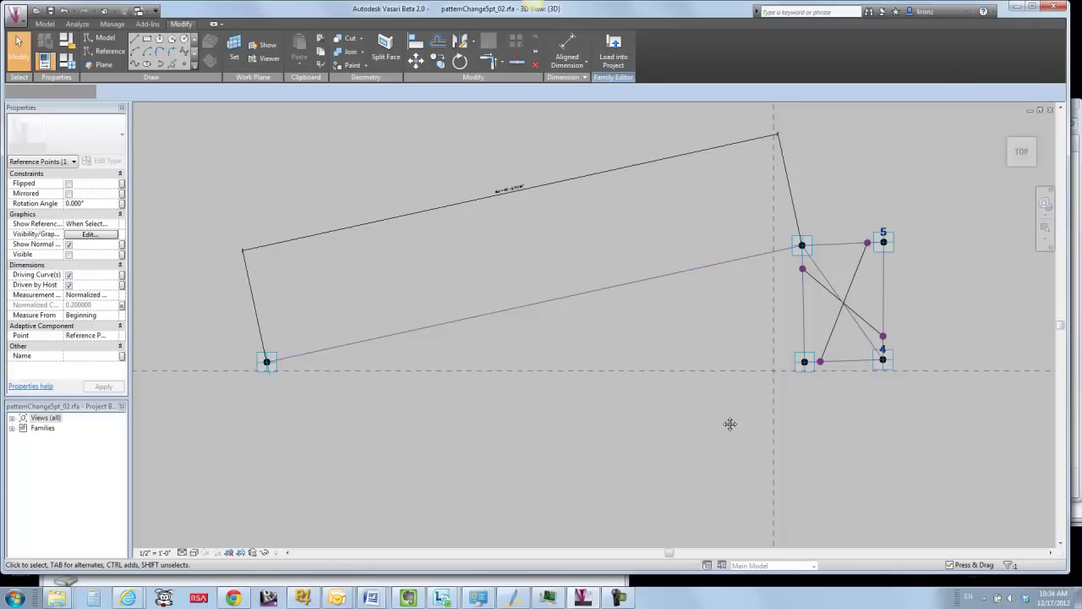
middle_drag(730, 424, 831, 430)
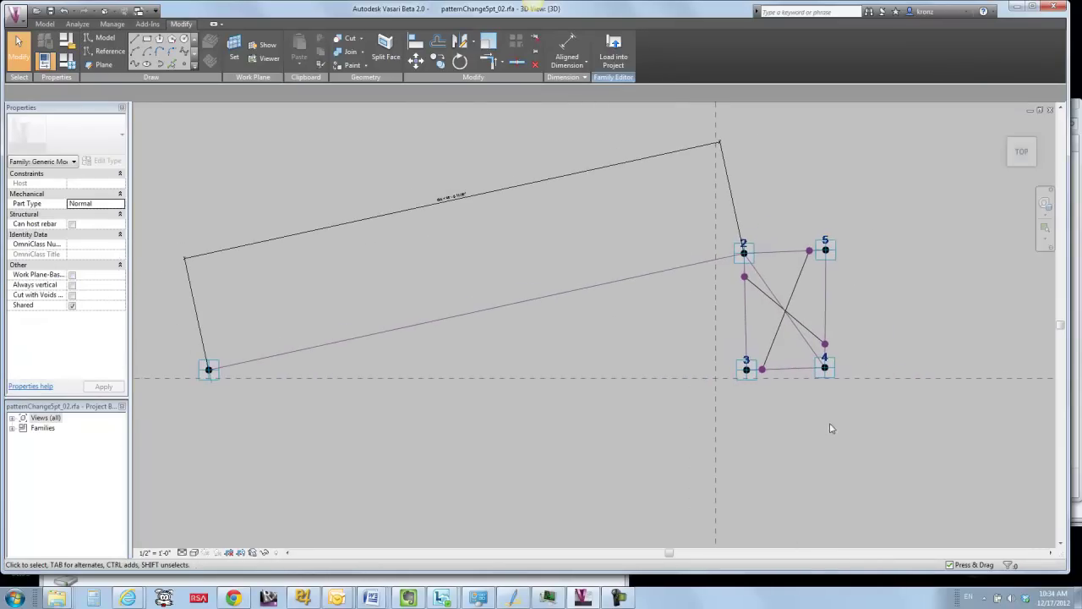